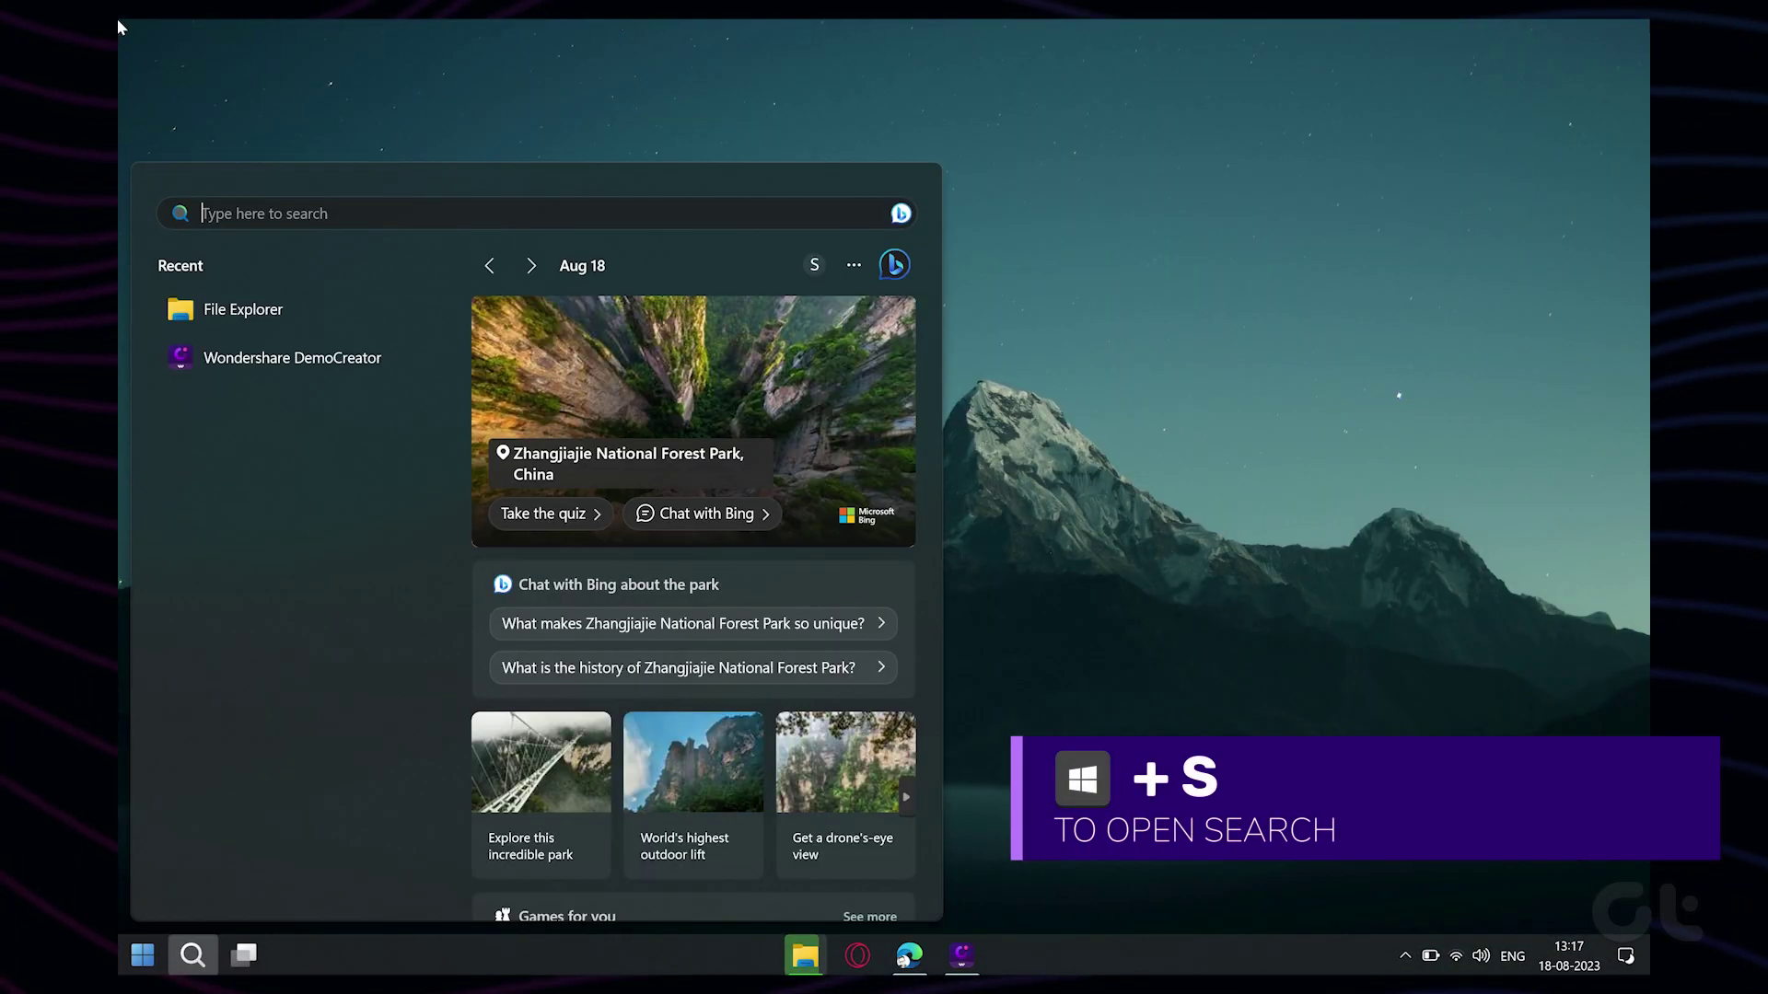
Search Windows for 'file explorer op' and open File Explorer Options from the results
text(file explorer)
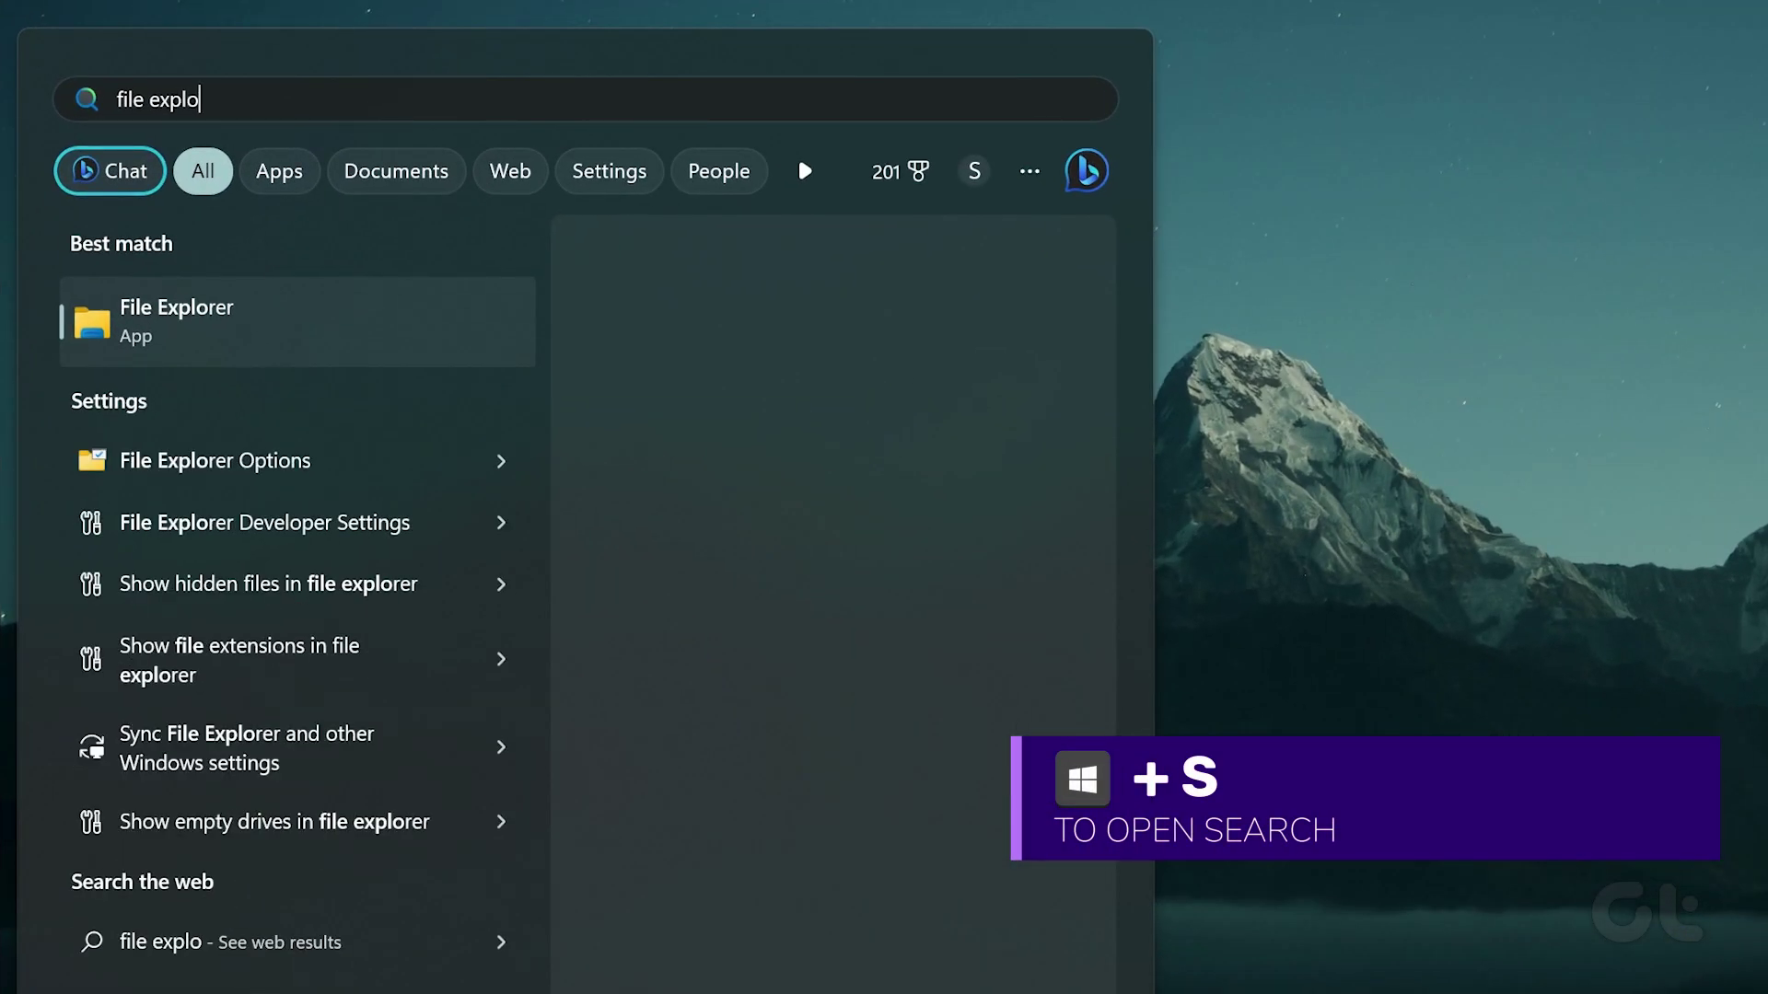
text( e)
key(BackSpace)
text(op)
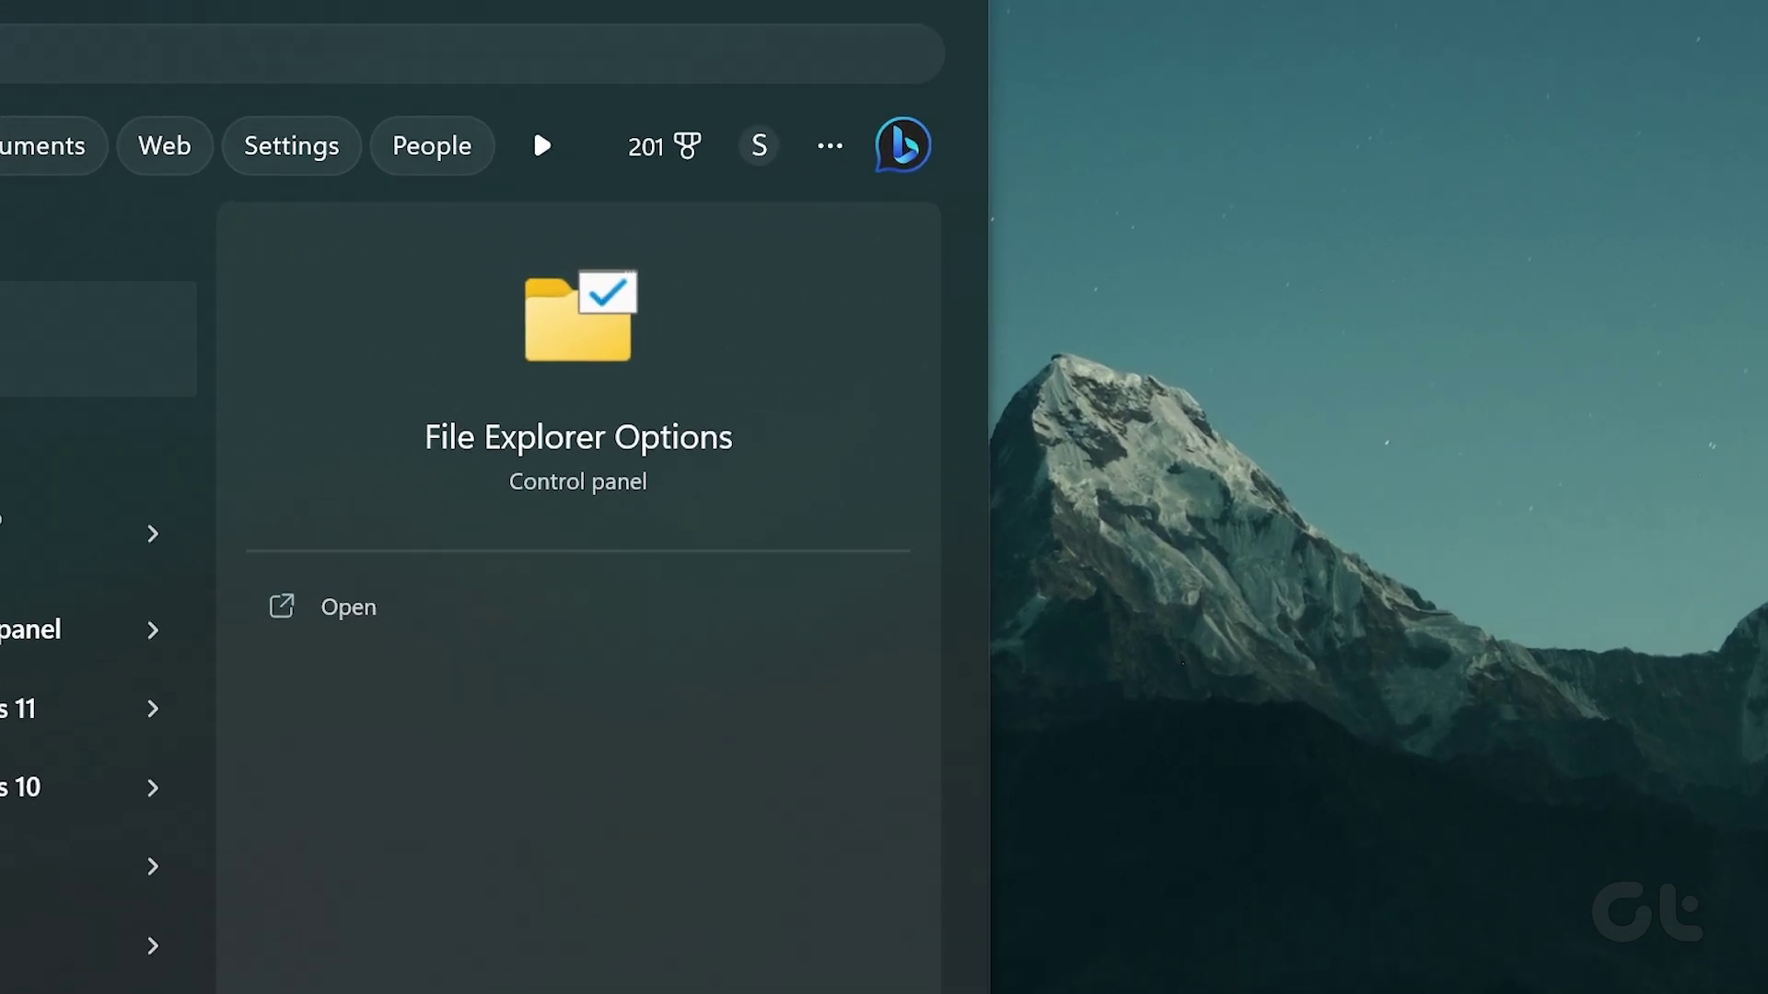
key(Return)
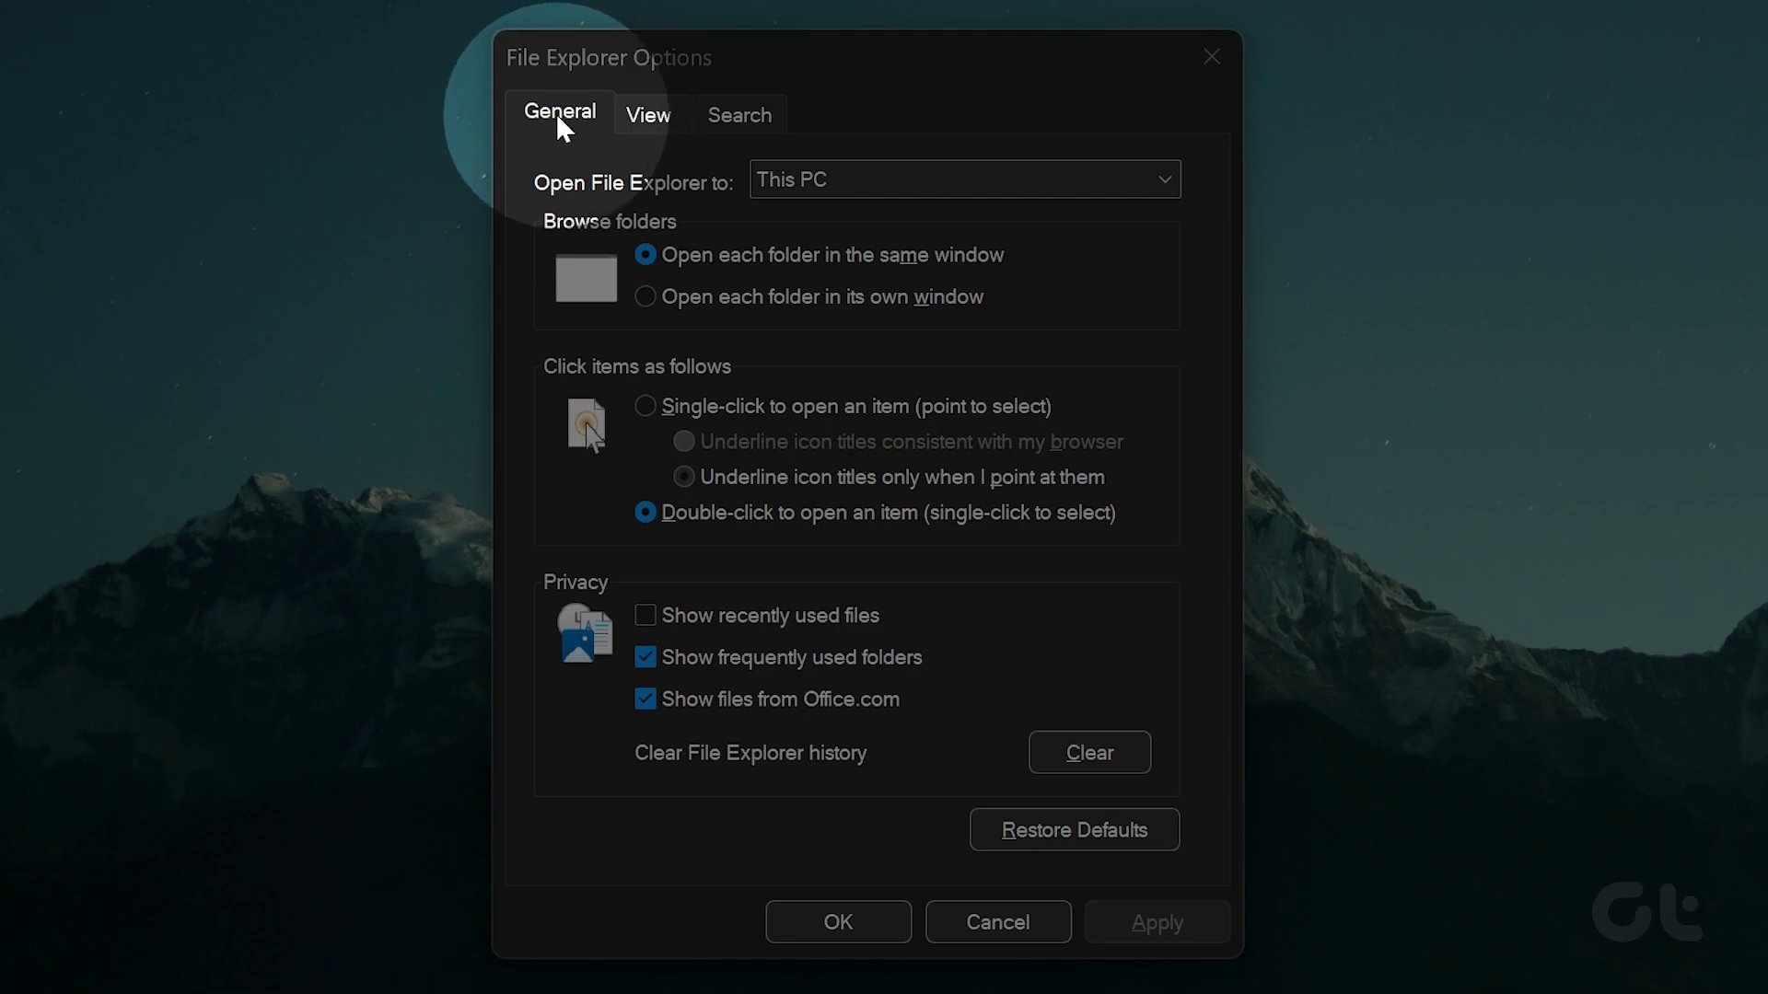
Tick 'Show recently used files' and 'Show frequently used folders' under Privacy and apply with OK
click(645, 656)
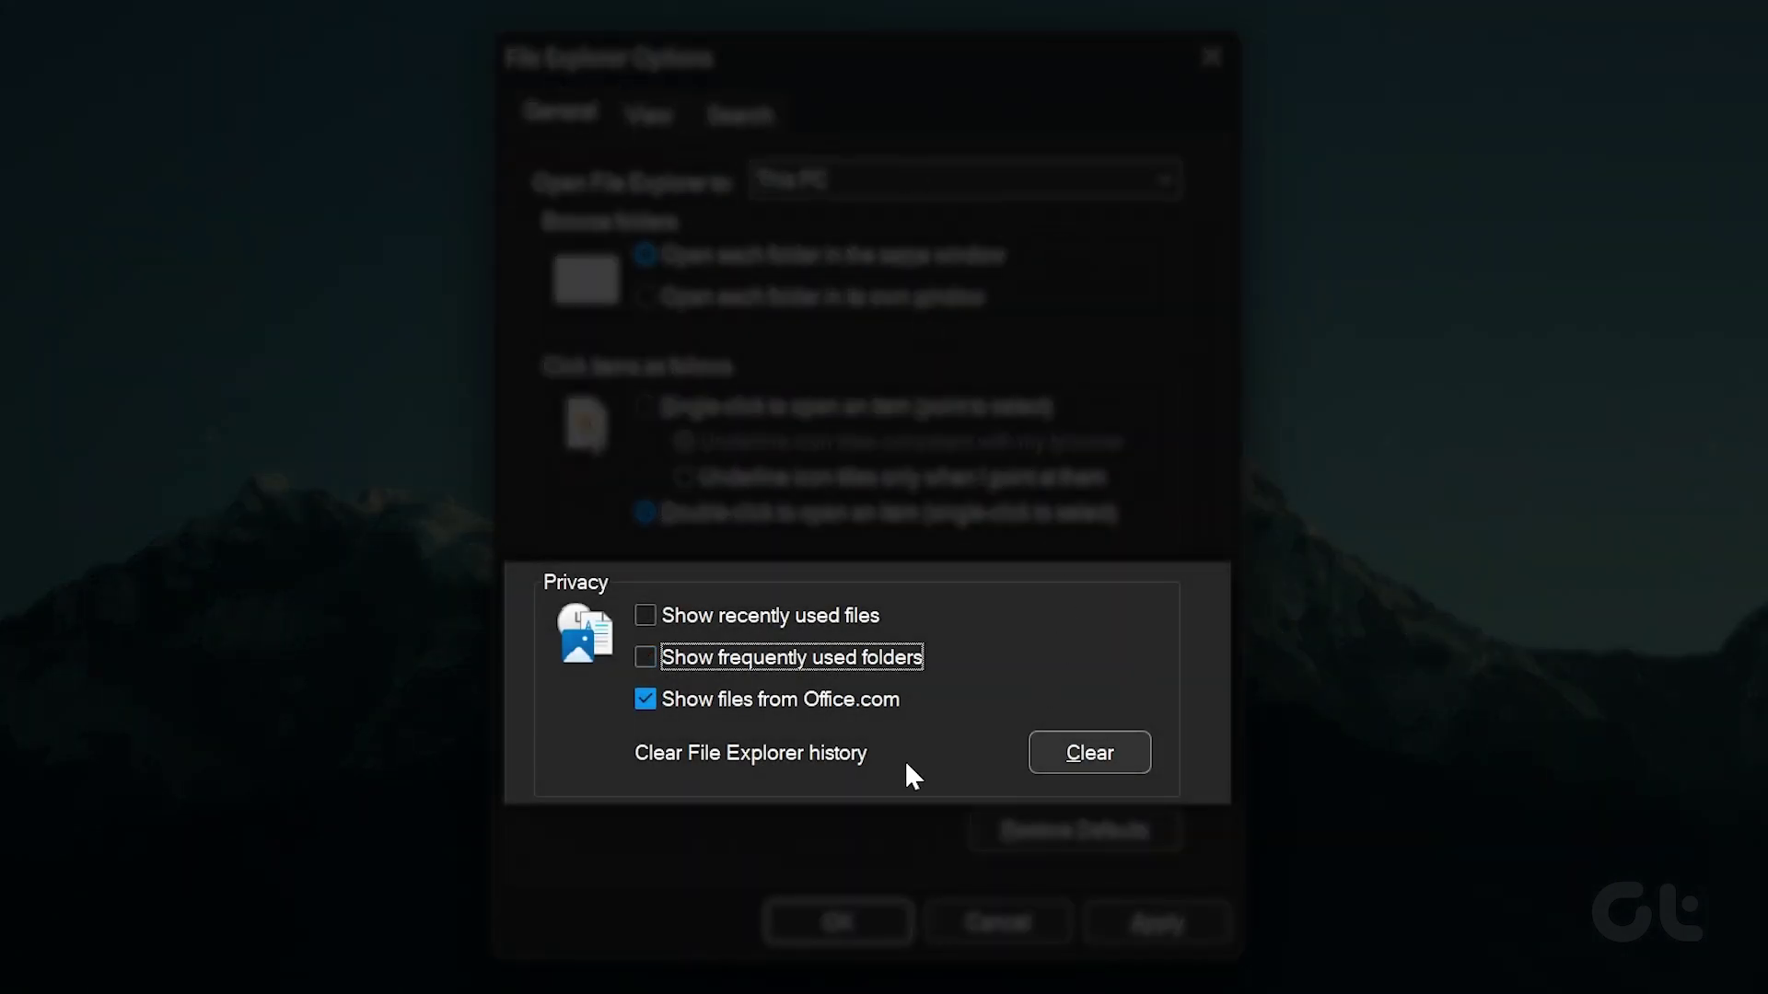
click(646, 614)
click(645, 657)
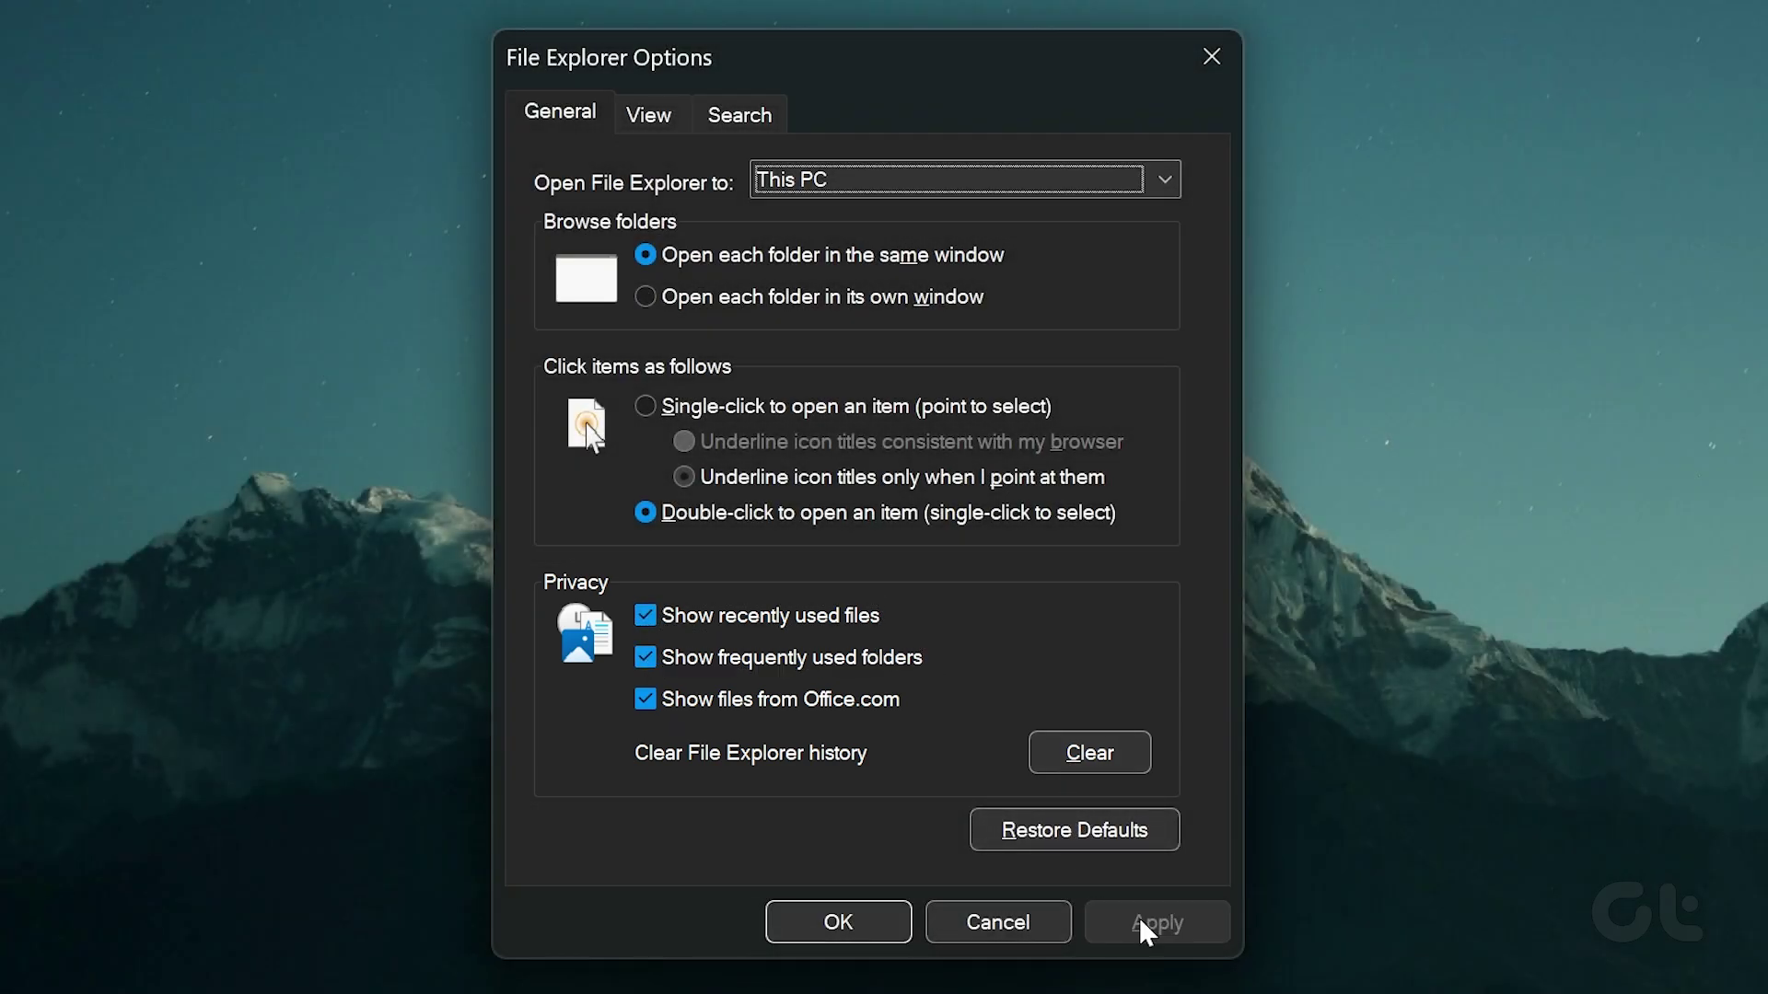
click(861, 916)
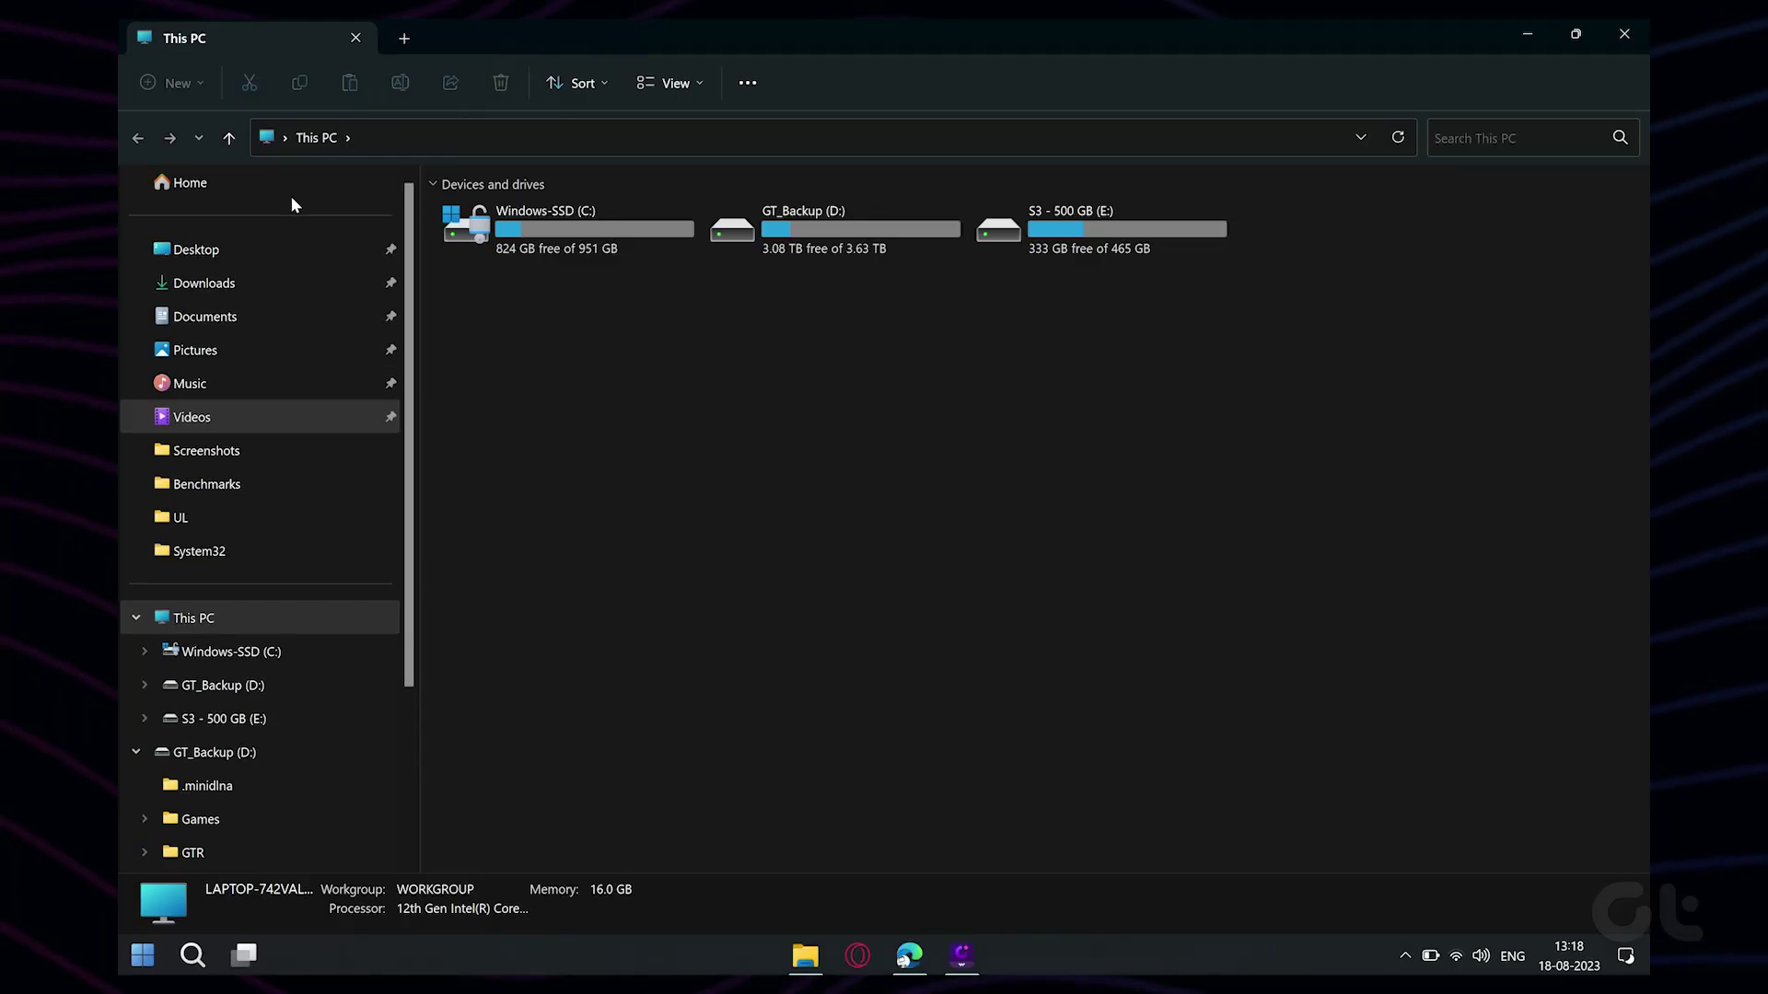
Select Home in the navigation pane to list Quick access folders and Recent files
click(251, 184)
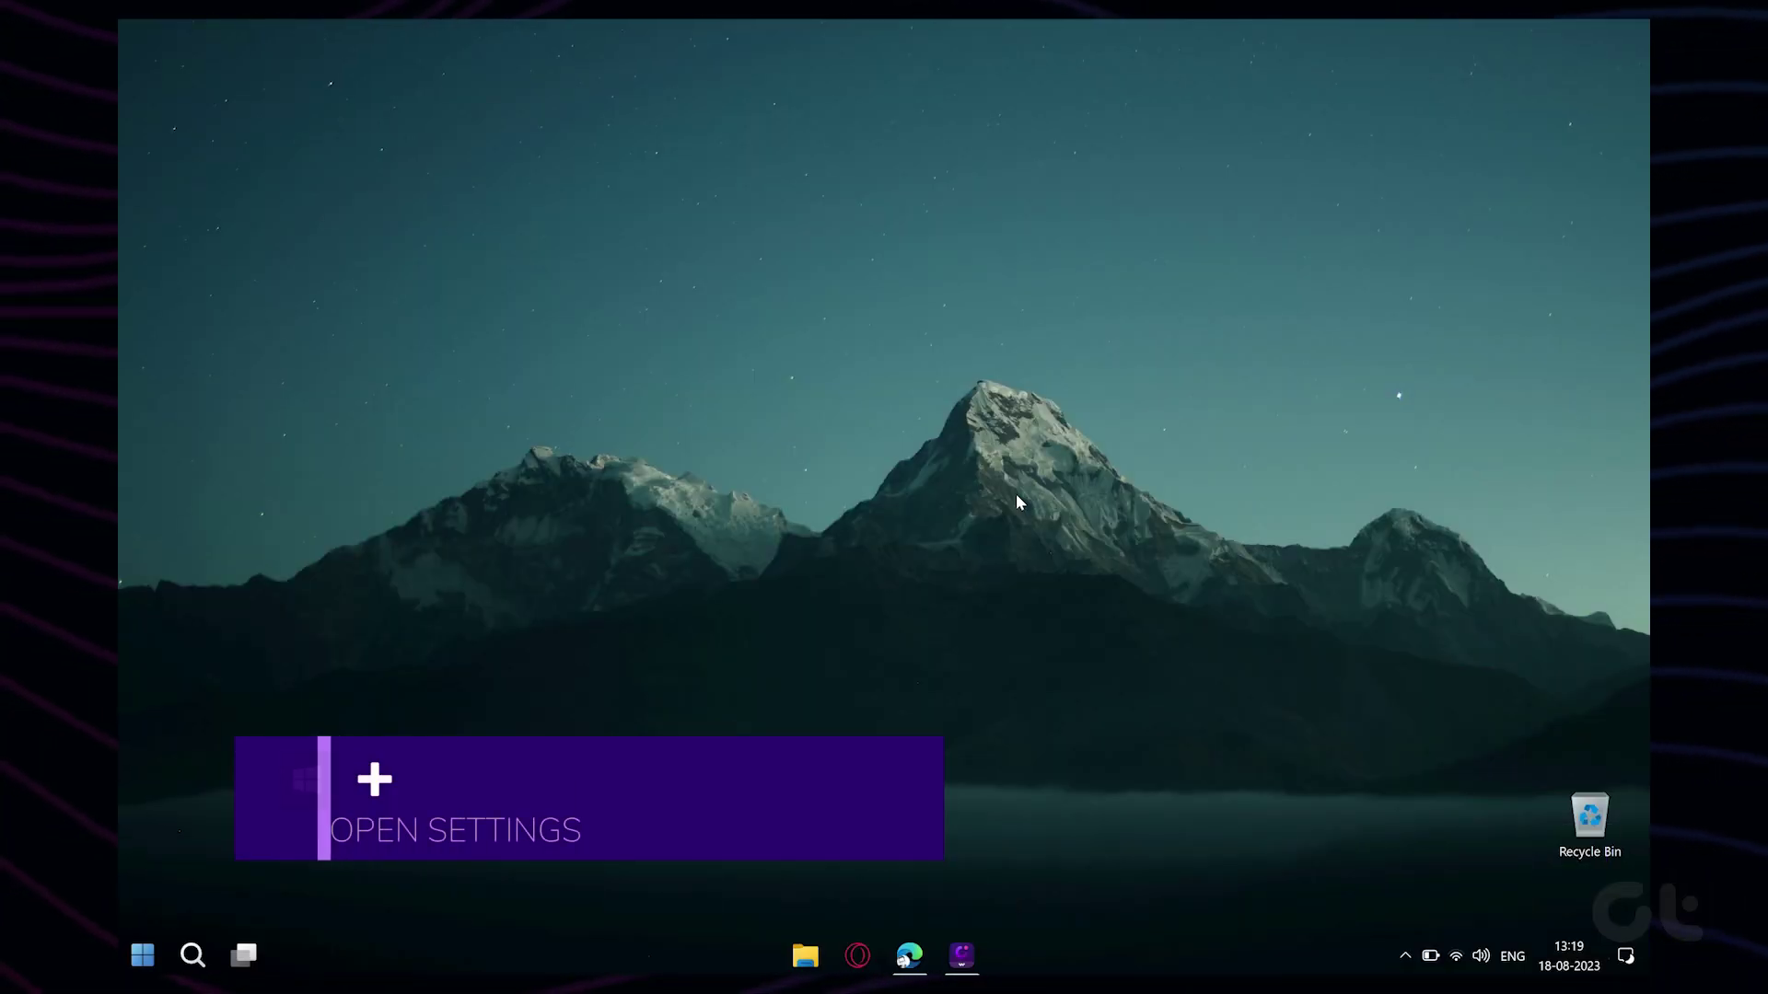
Open Settings at Personalization > Start for the recently opened items toggle
key(super+i)
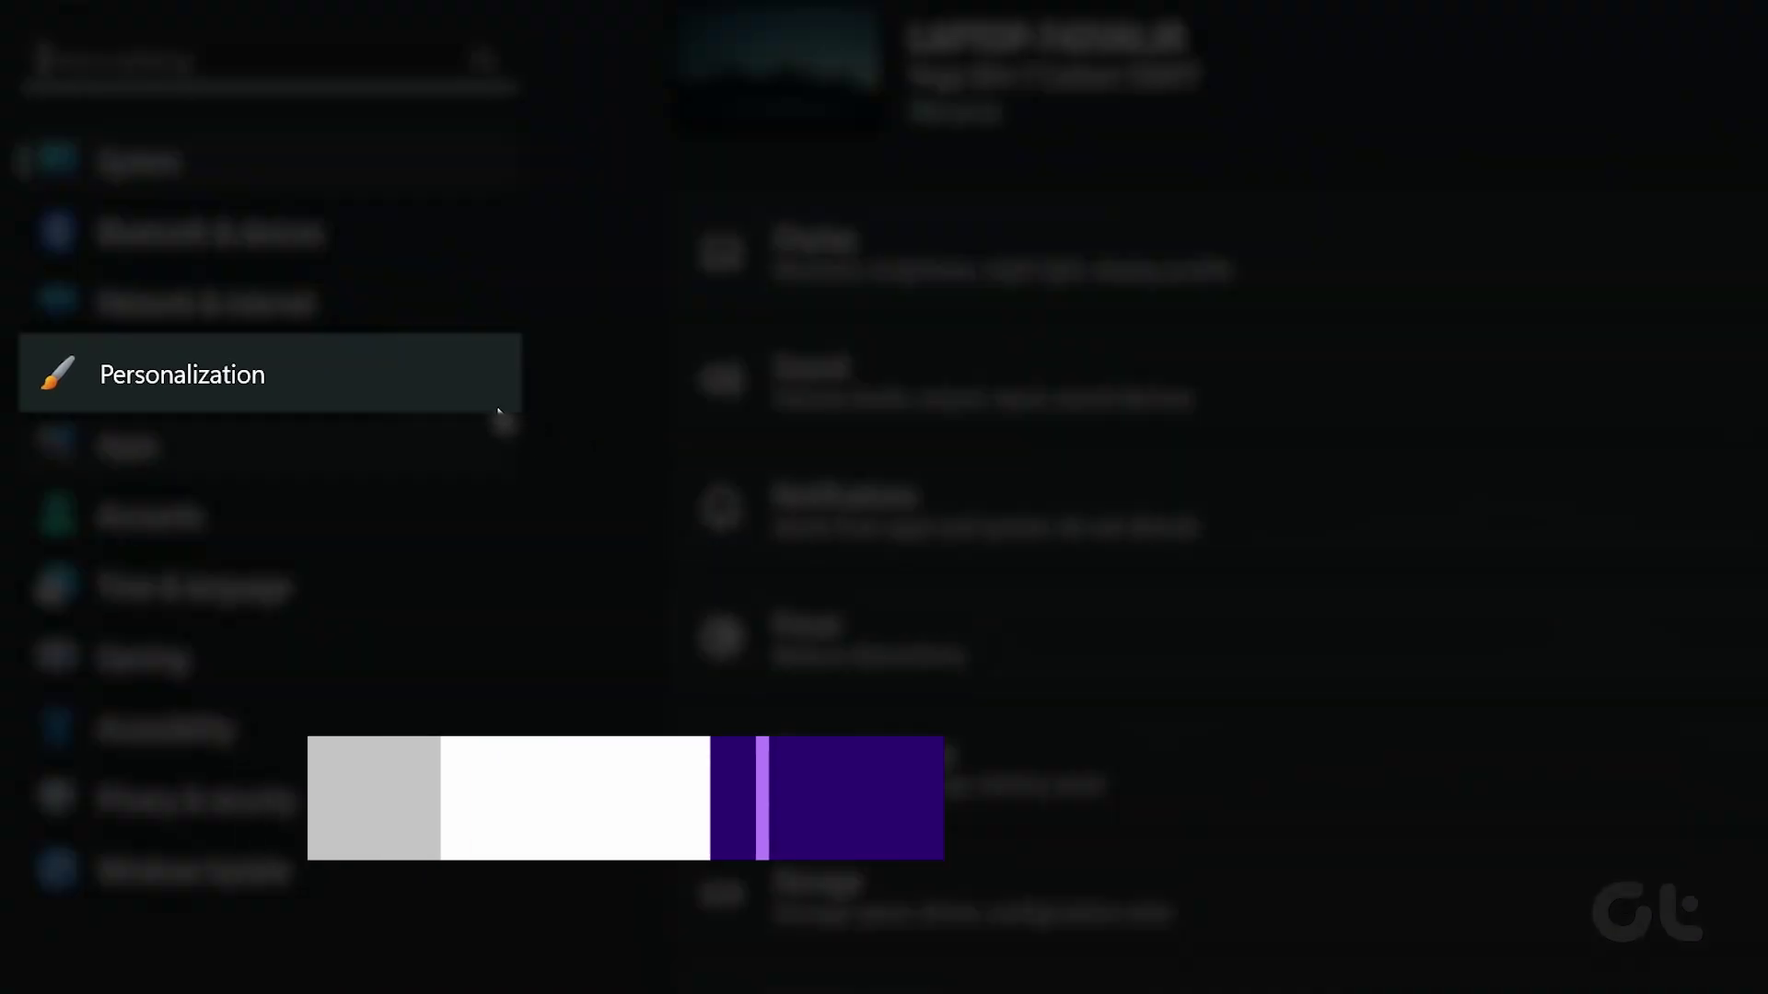
click(456, 389)
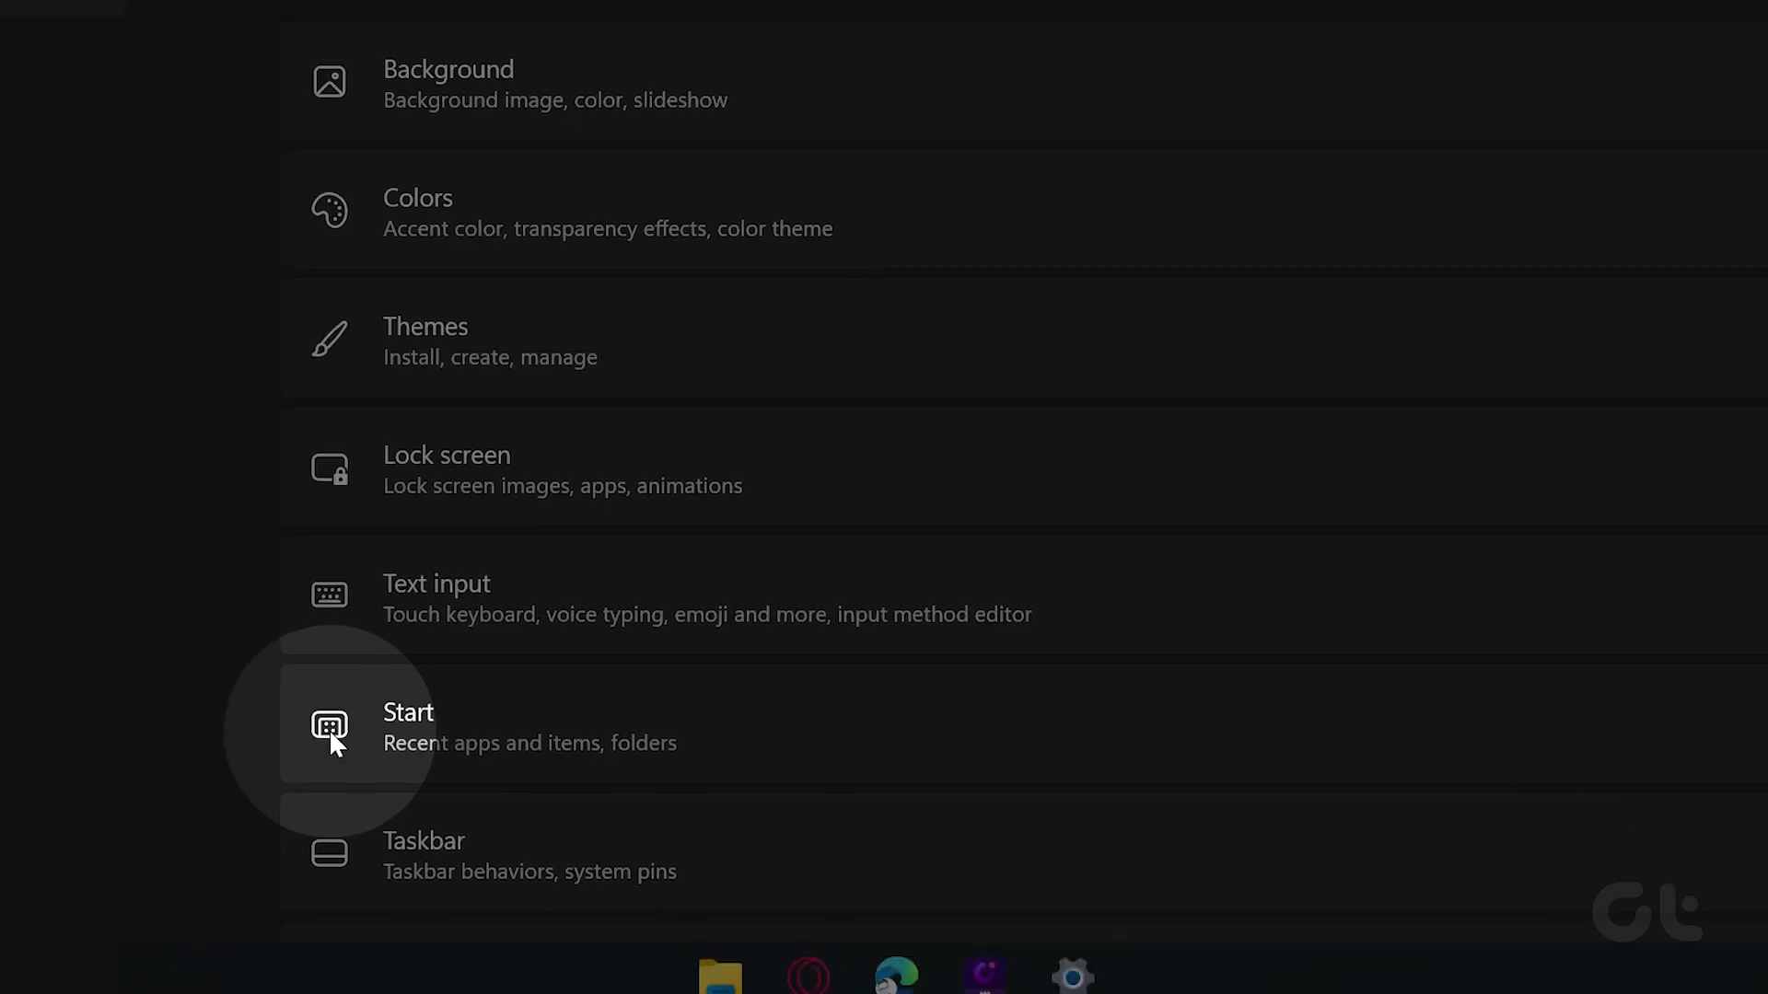
click(636, 727)
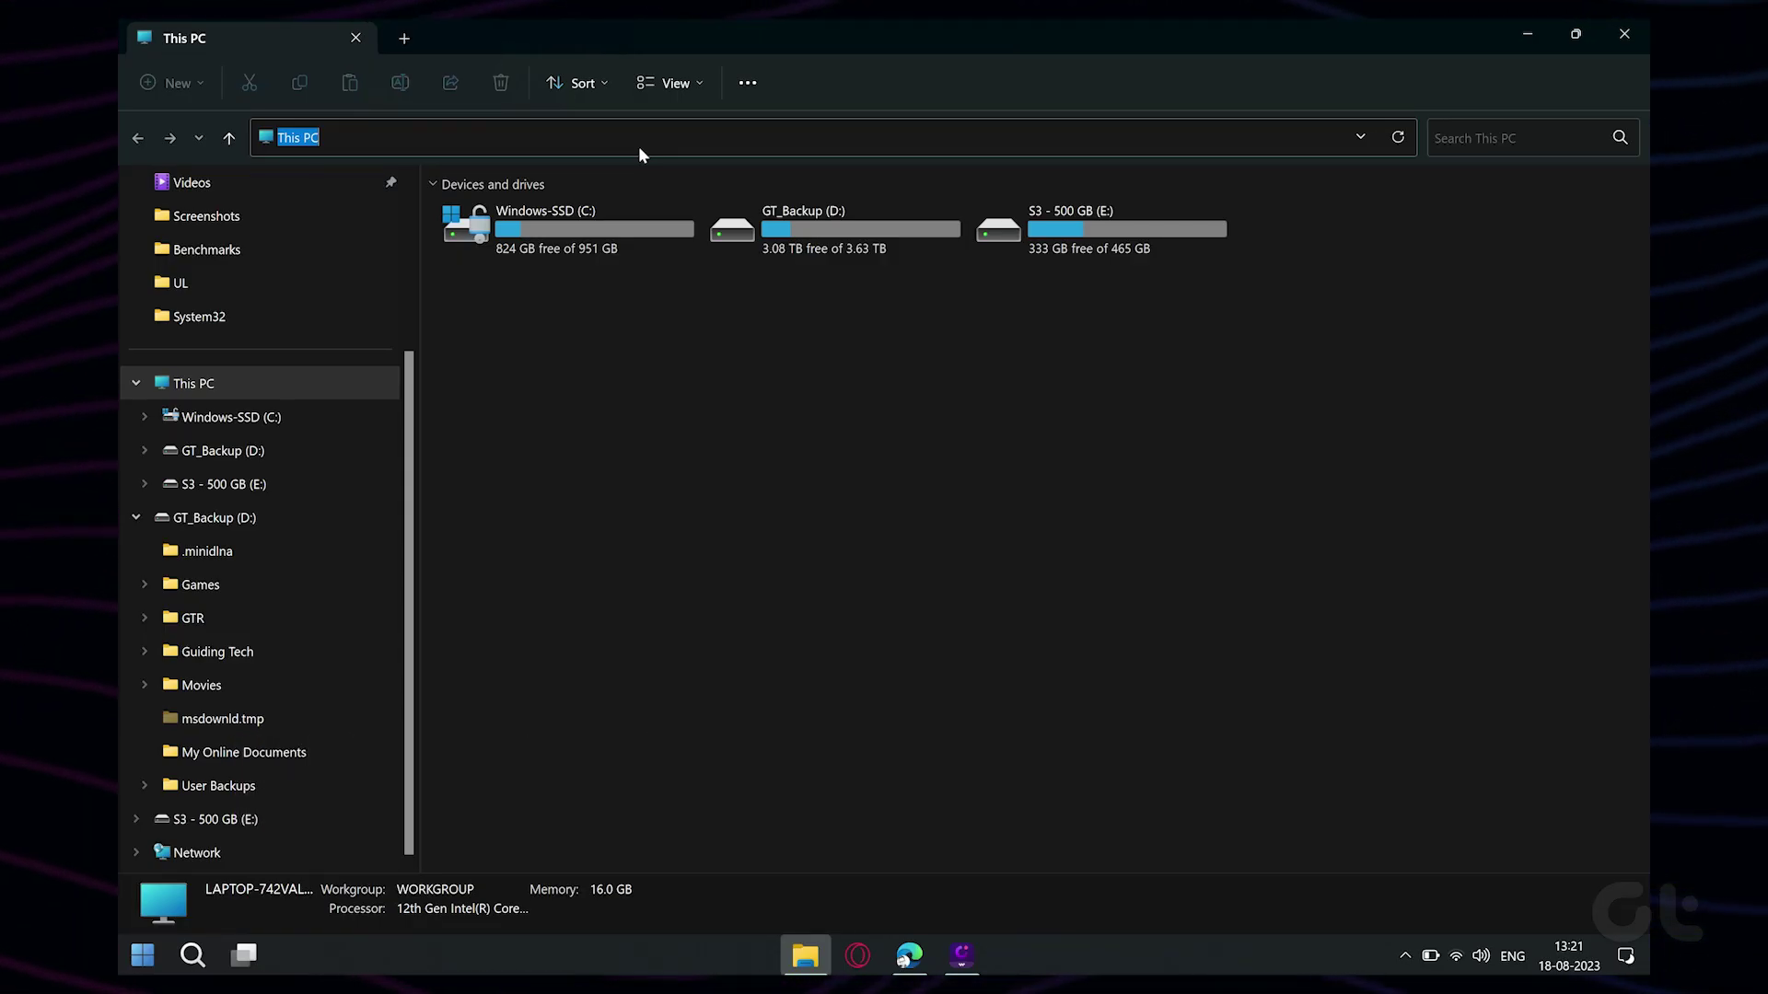
Go to %appdata%\Microsoft\Windows\Recent\AutomaticDestinations and permanently delete all 33 files there
text(%ap)
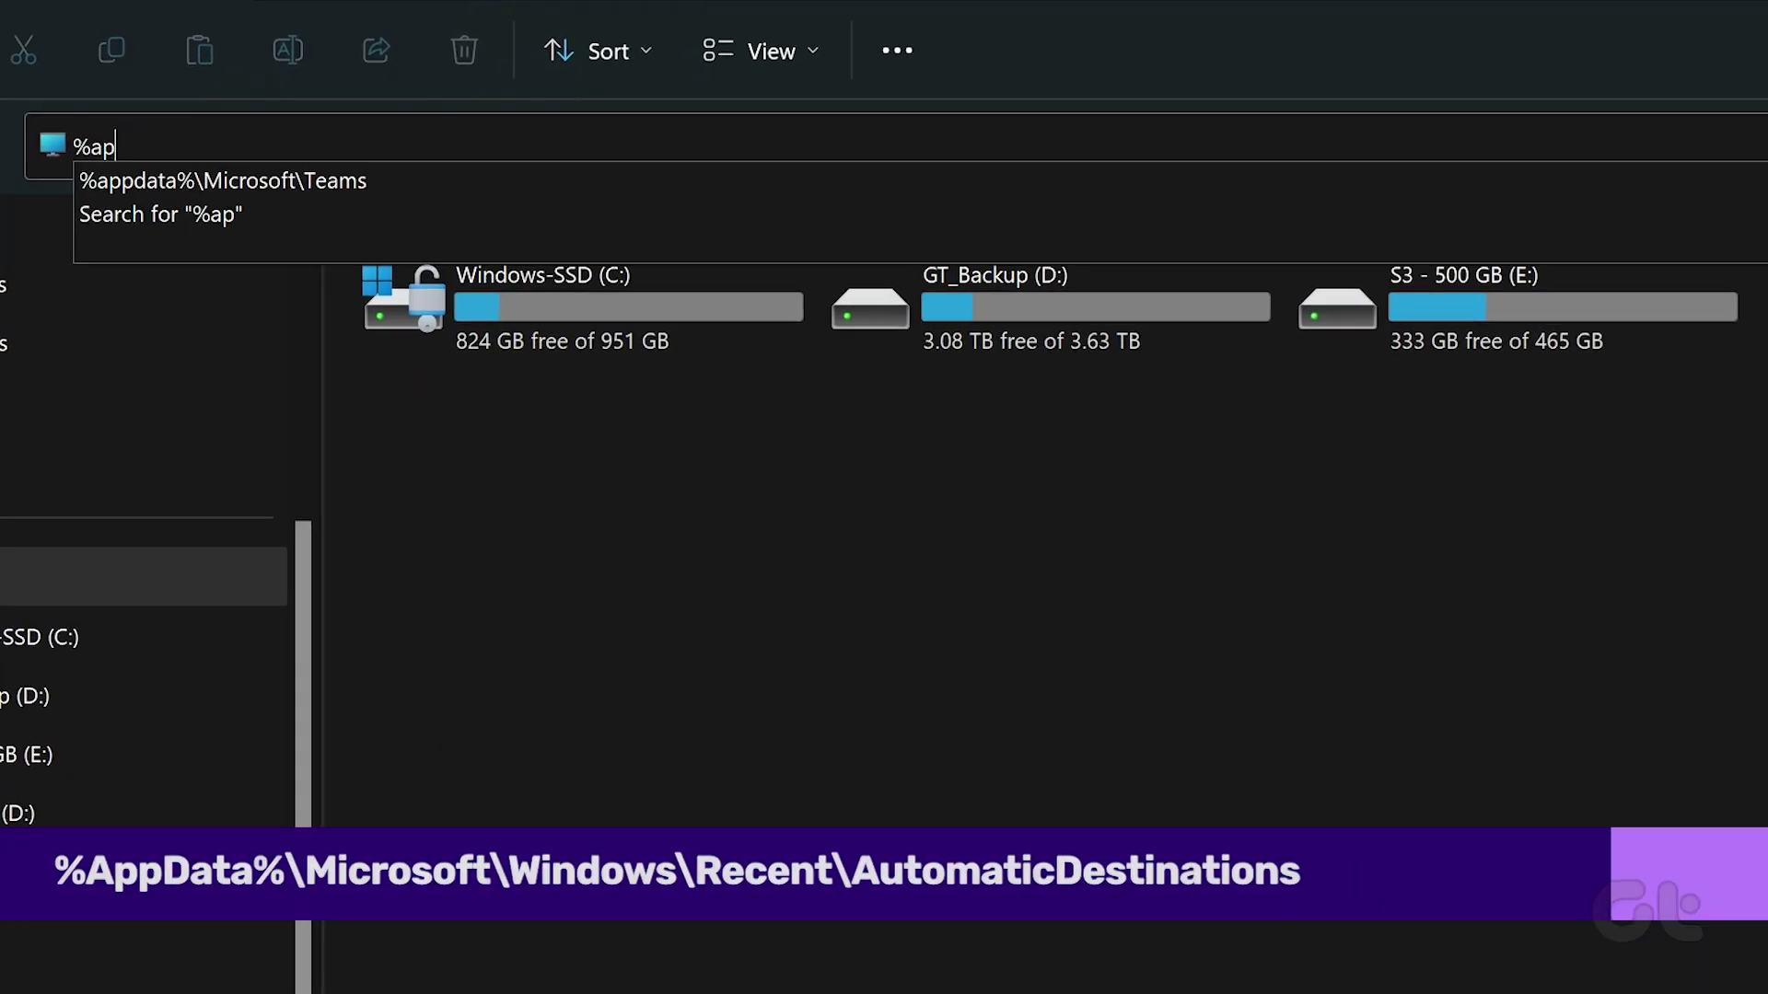
text(pdata%\Microsoft\Windows\Recent\AutomaticDestinations)
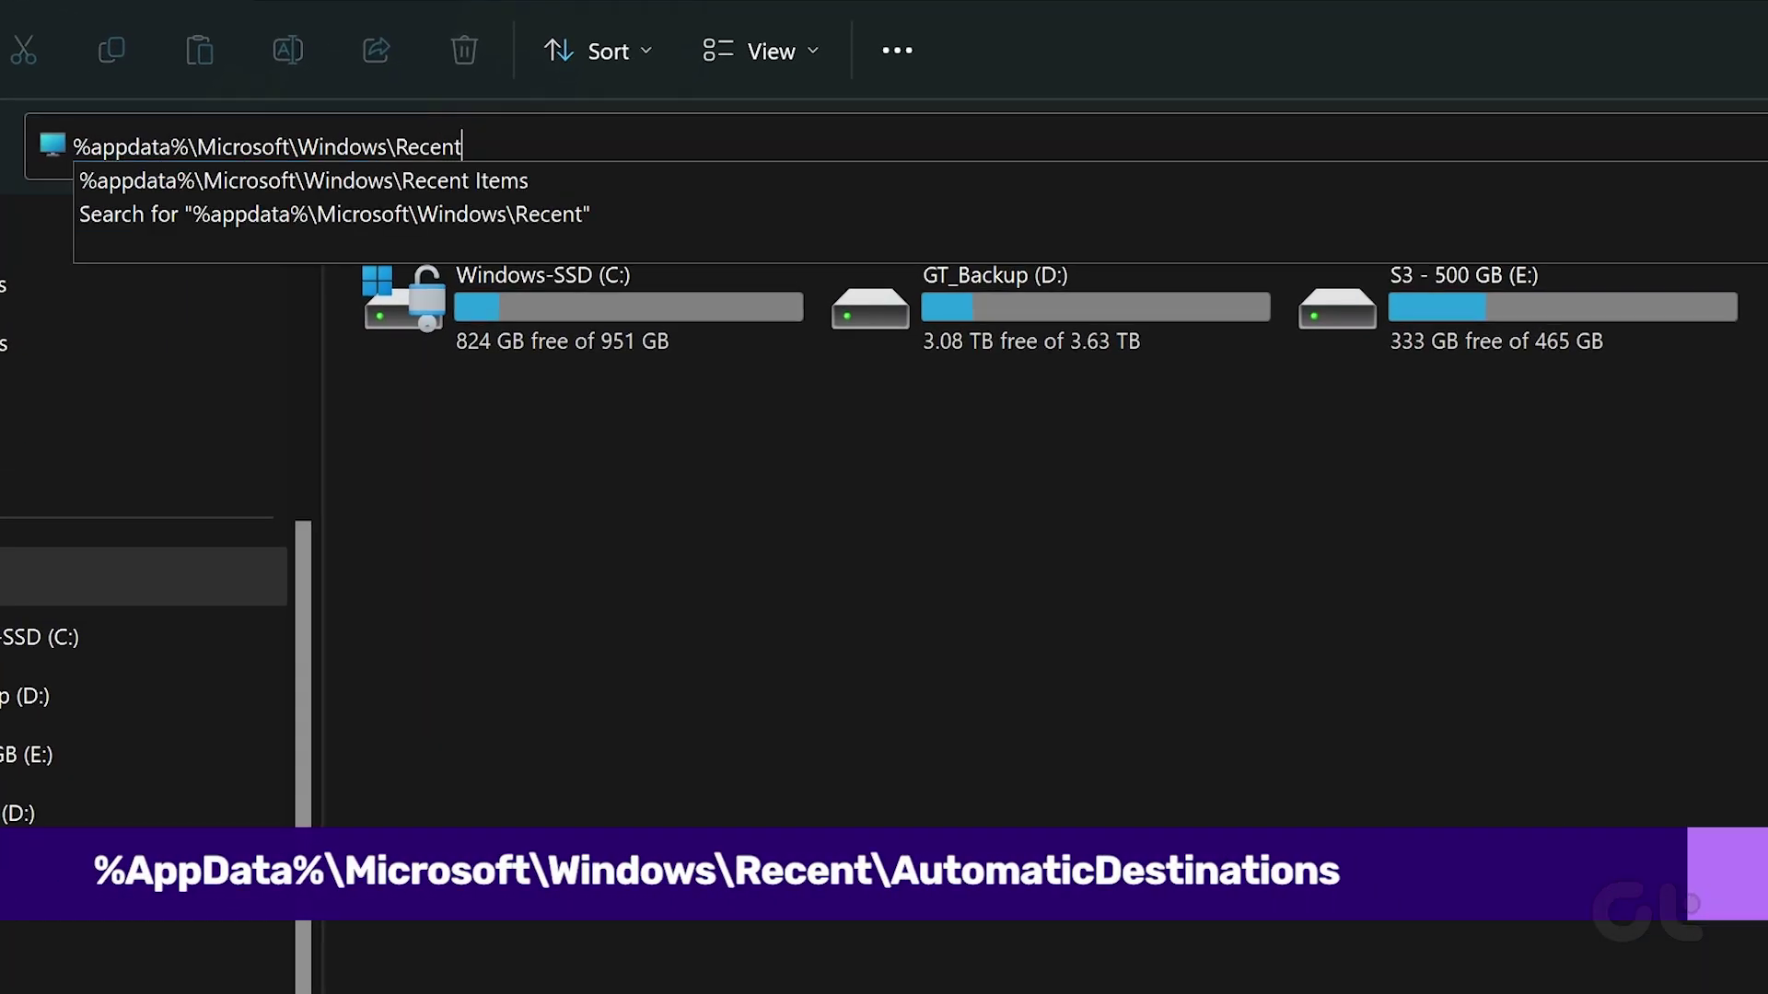
key(Return)
key(ctrl+a)
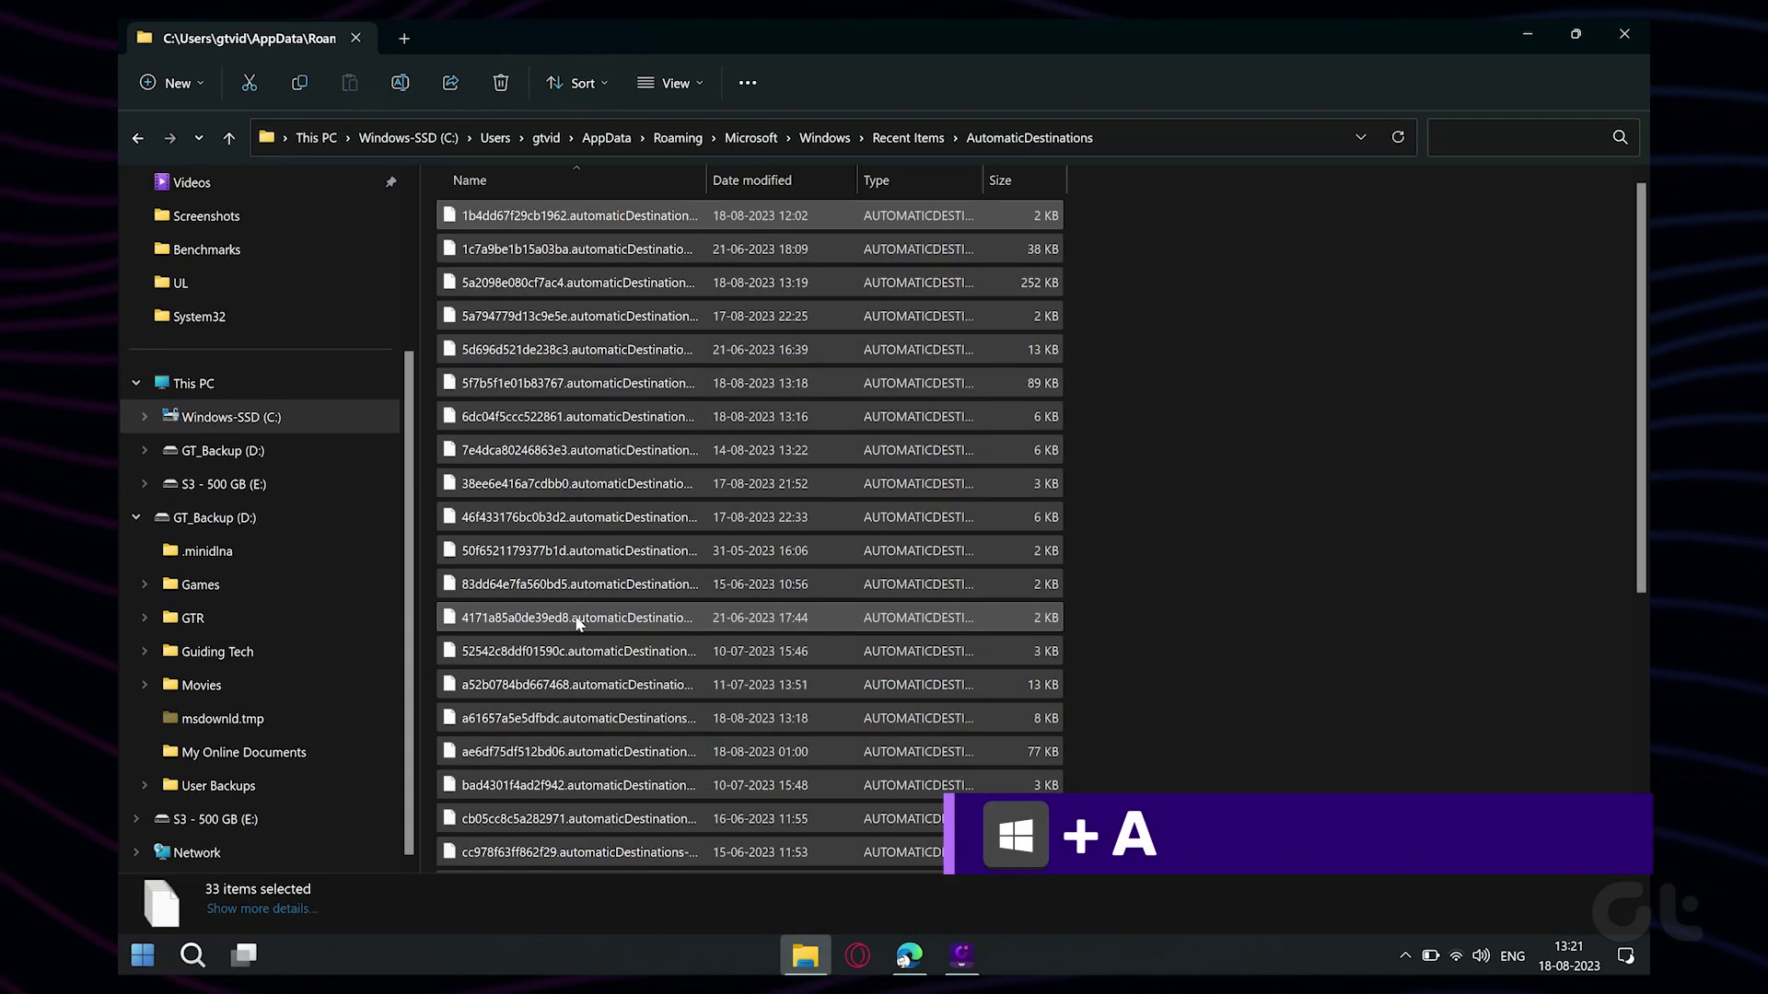
key(shift+Delete)
key(Return)
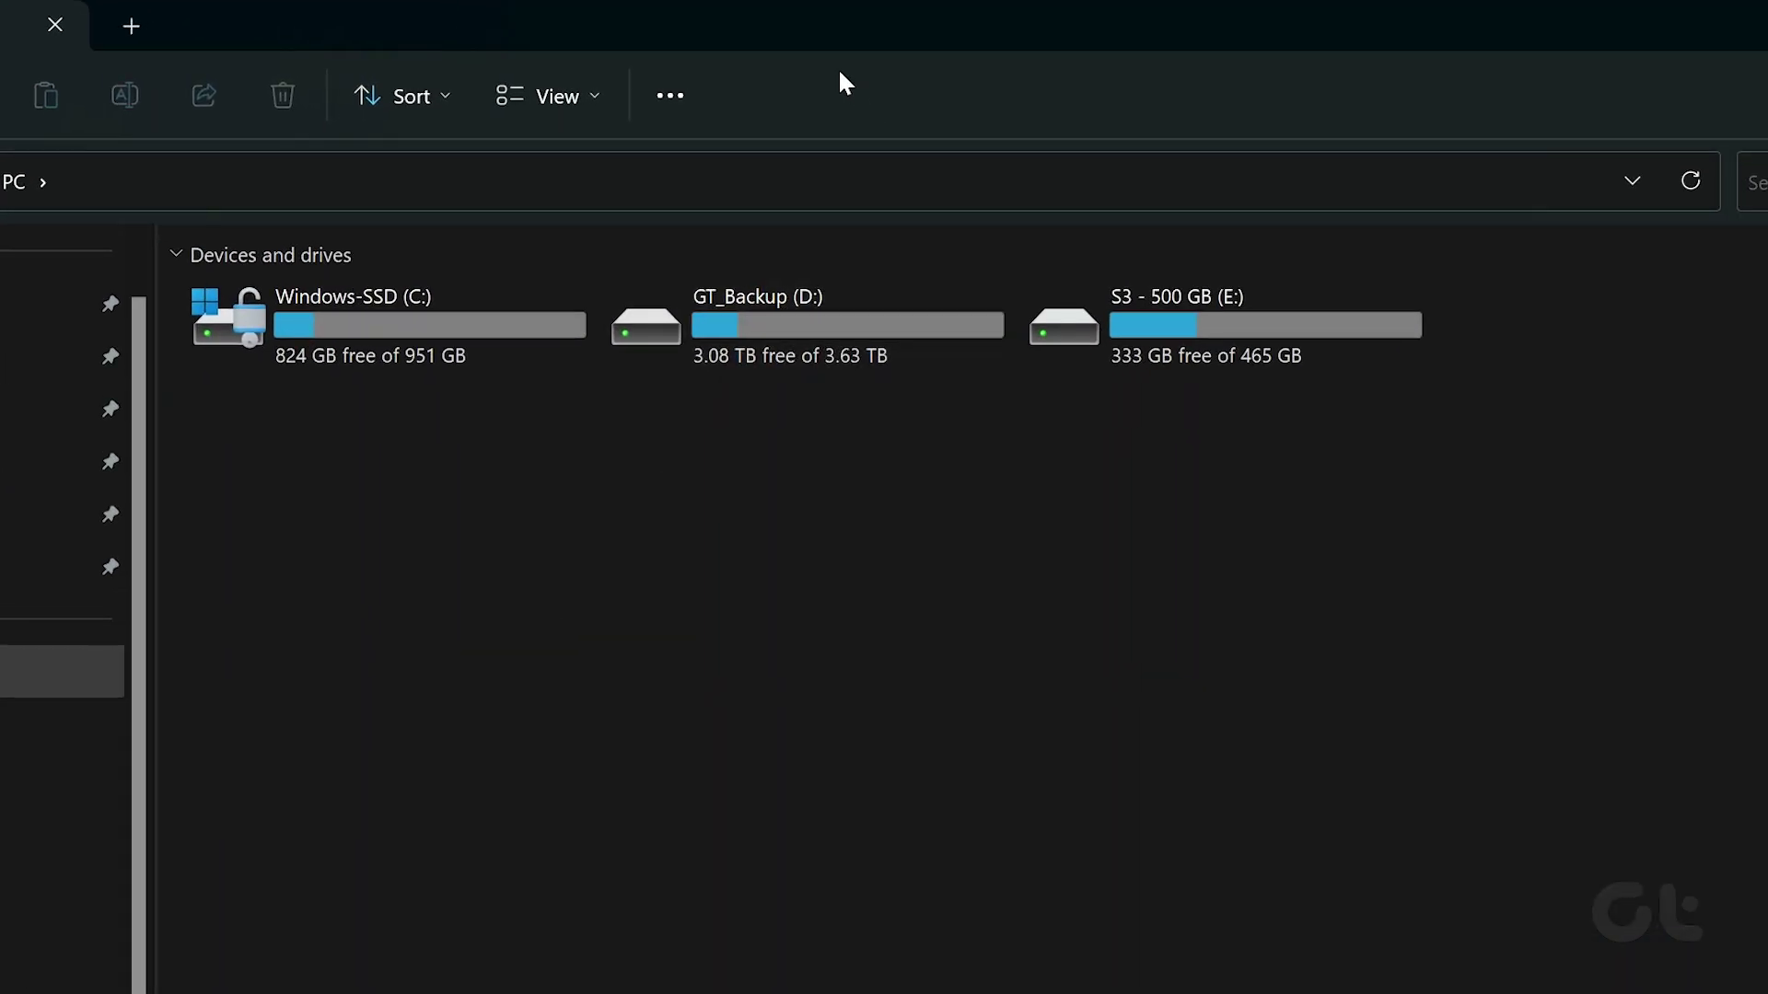
Open the folder Options dialog from the See more (...) menu
click(690, 92)
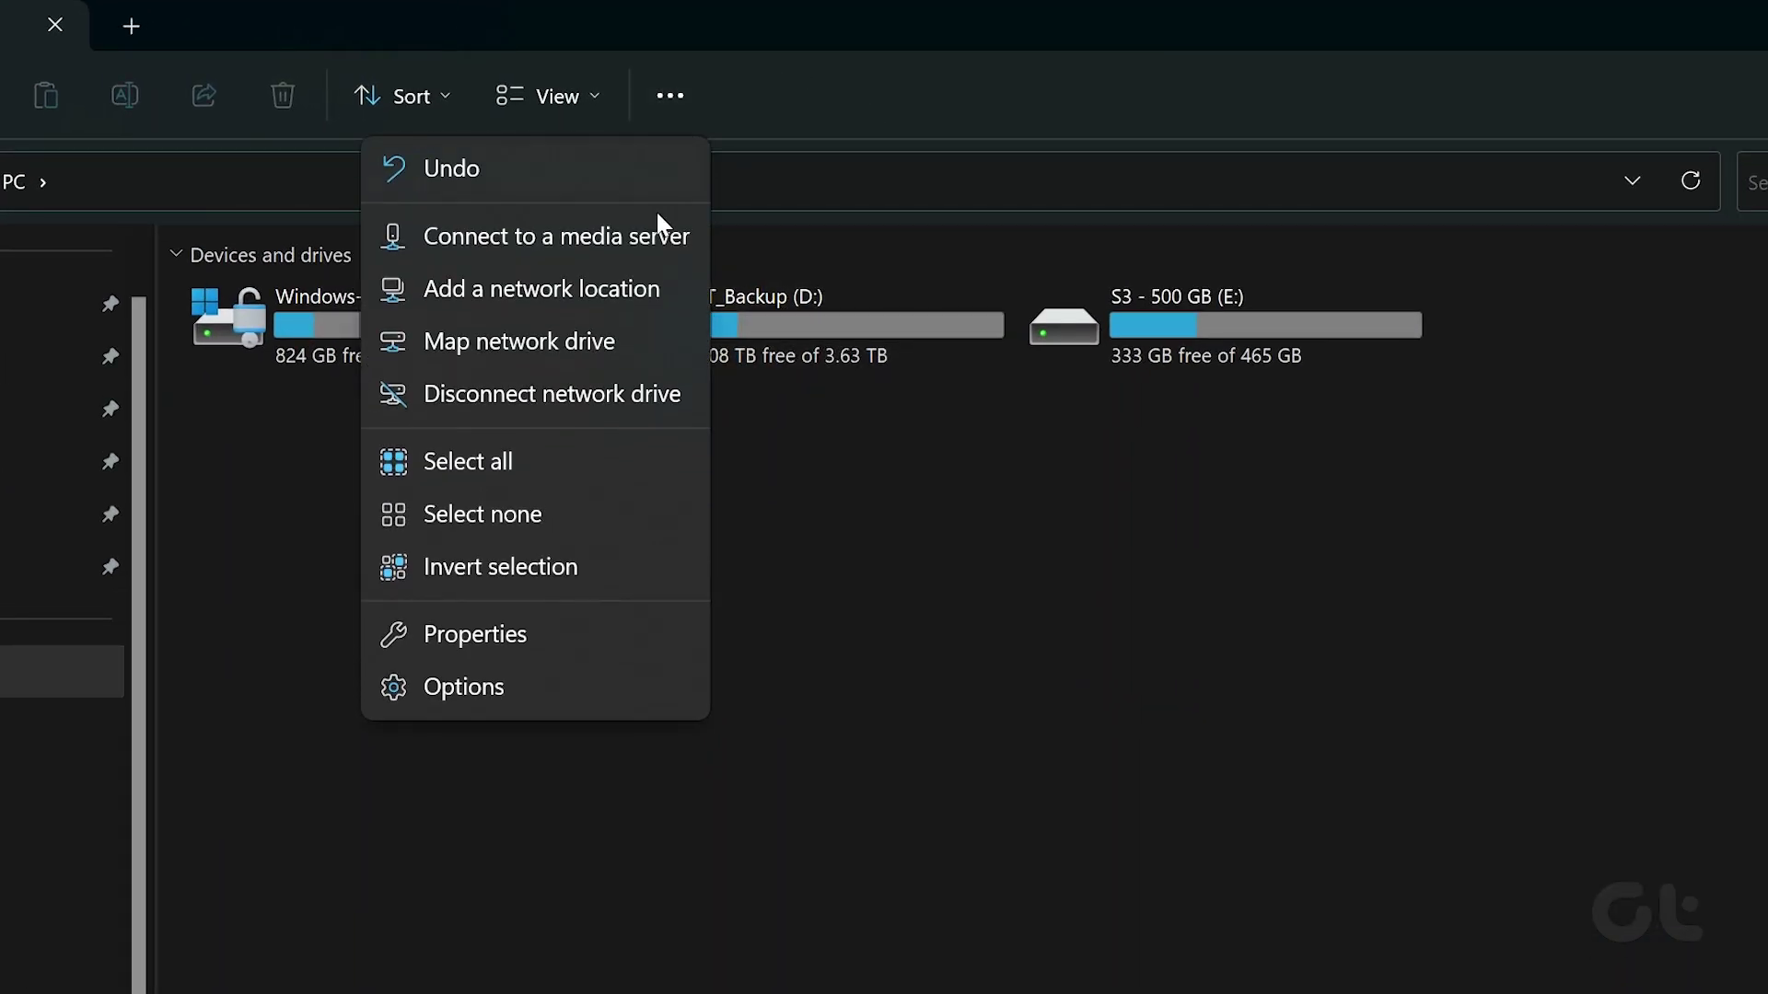
click(555, 672)
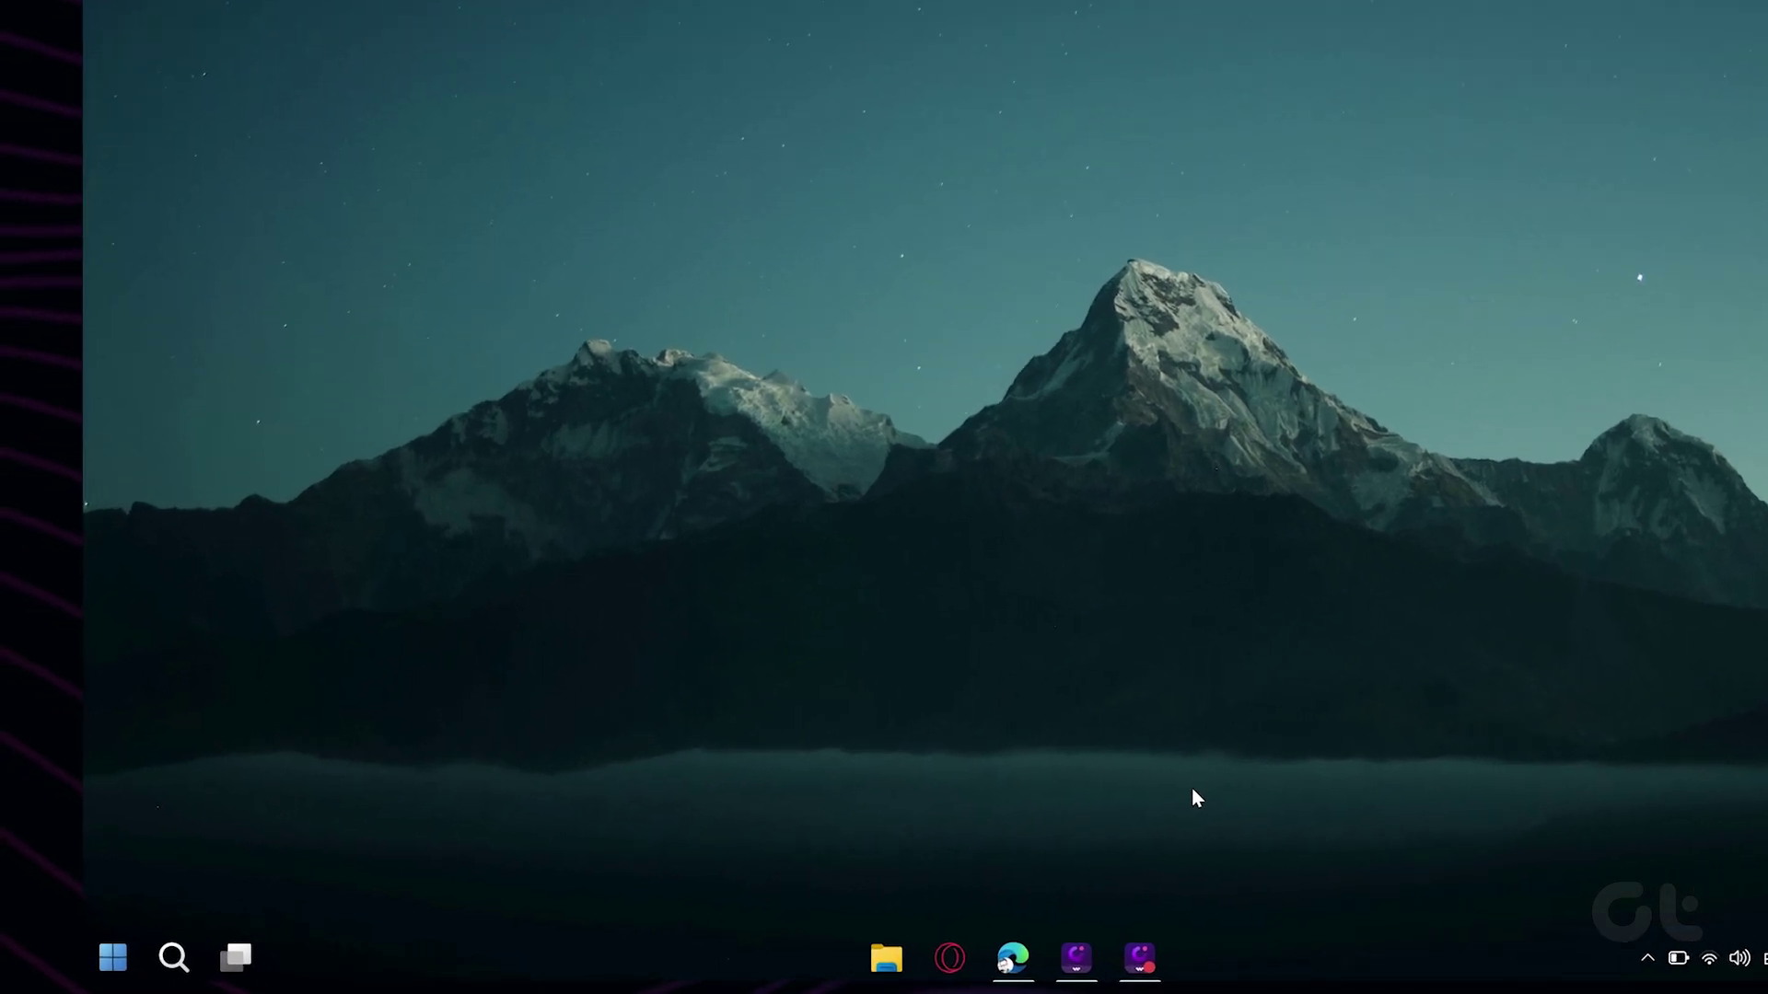
Launch regedit from the Run box
key(super+r)
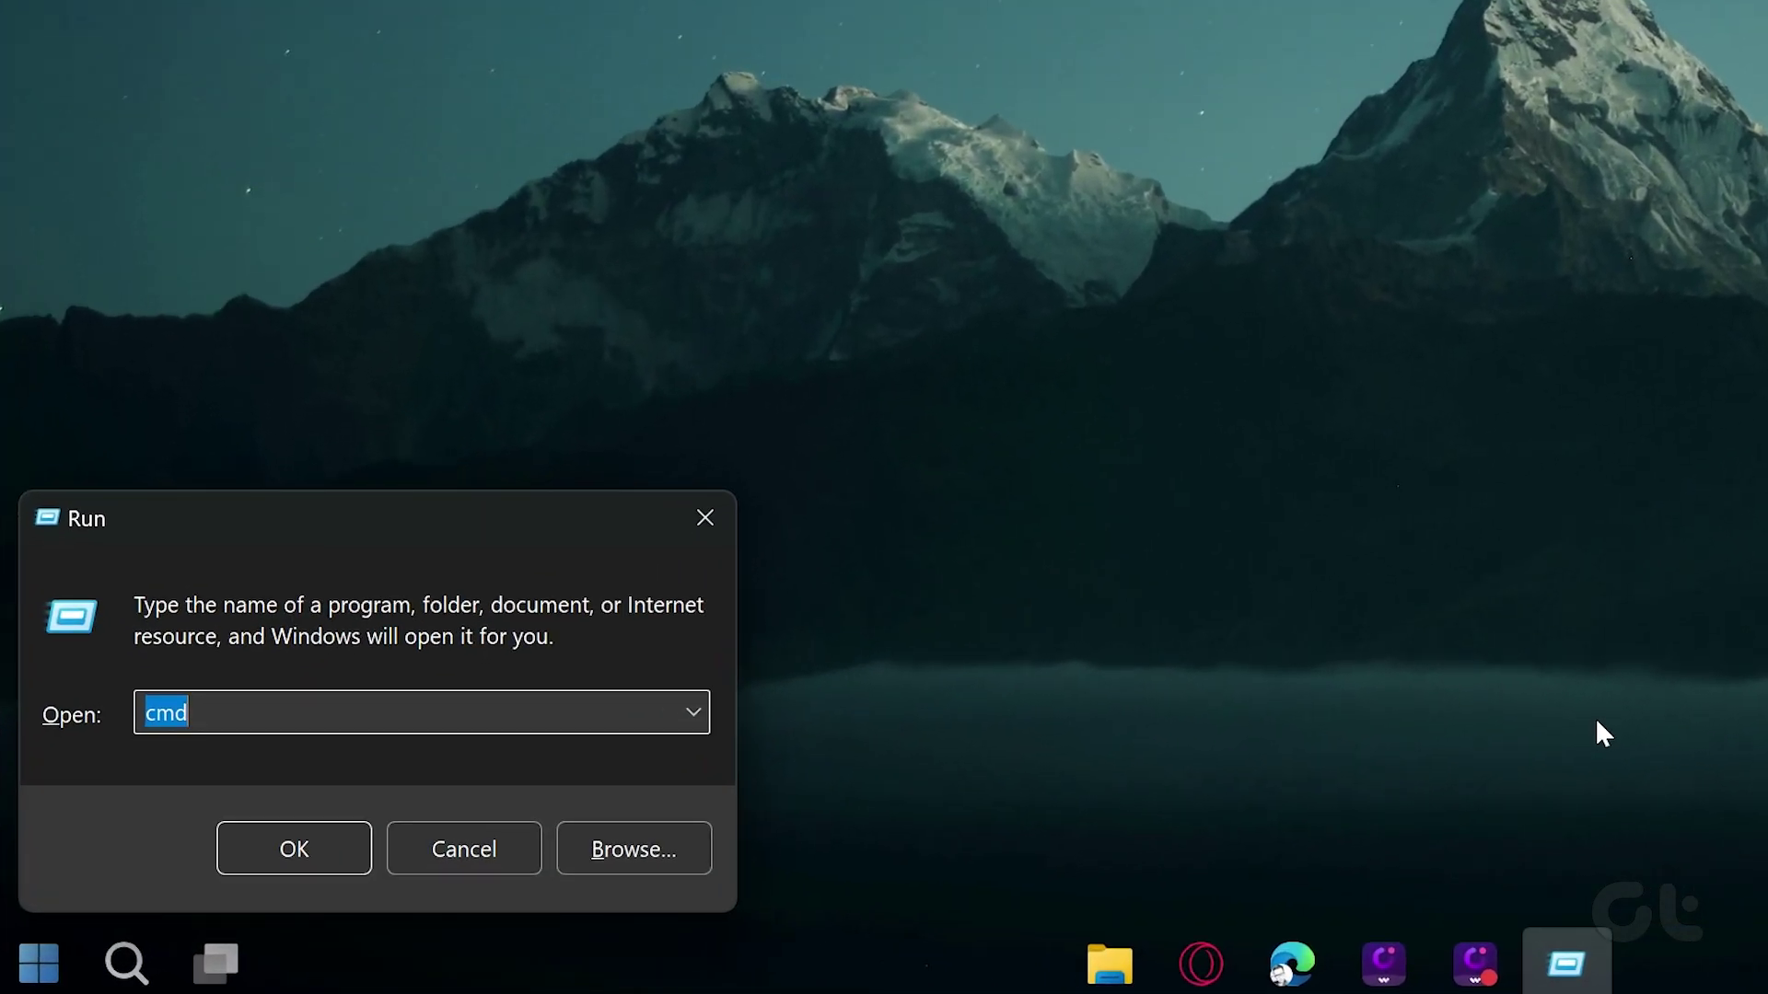
text(regedit)
key(Return)
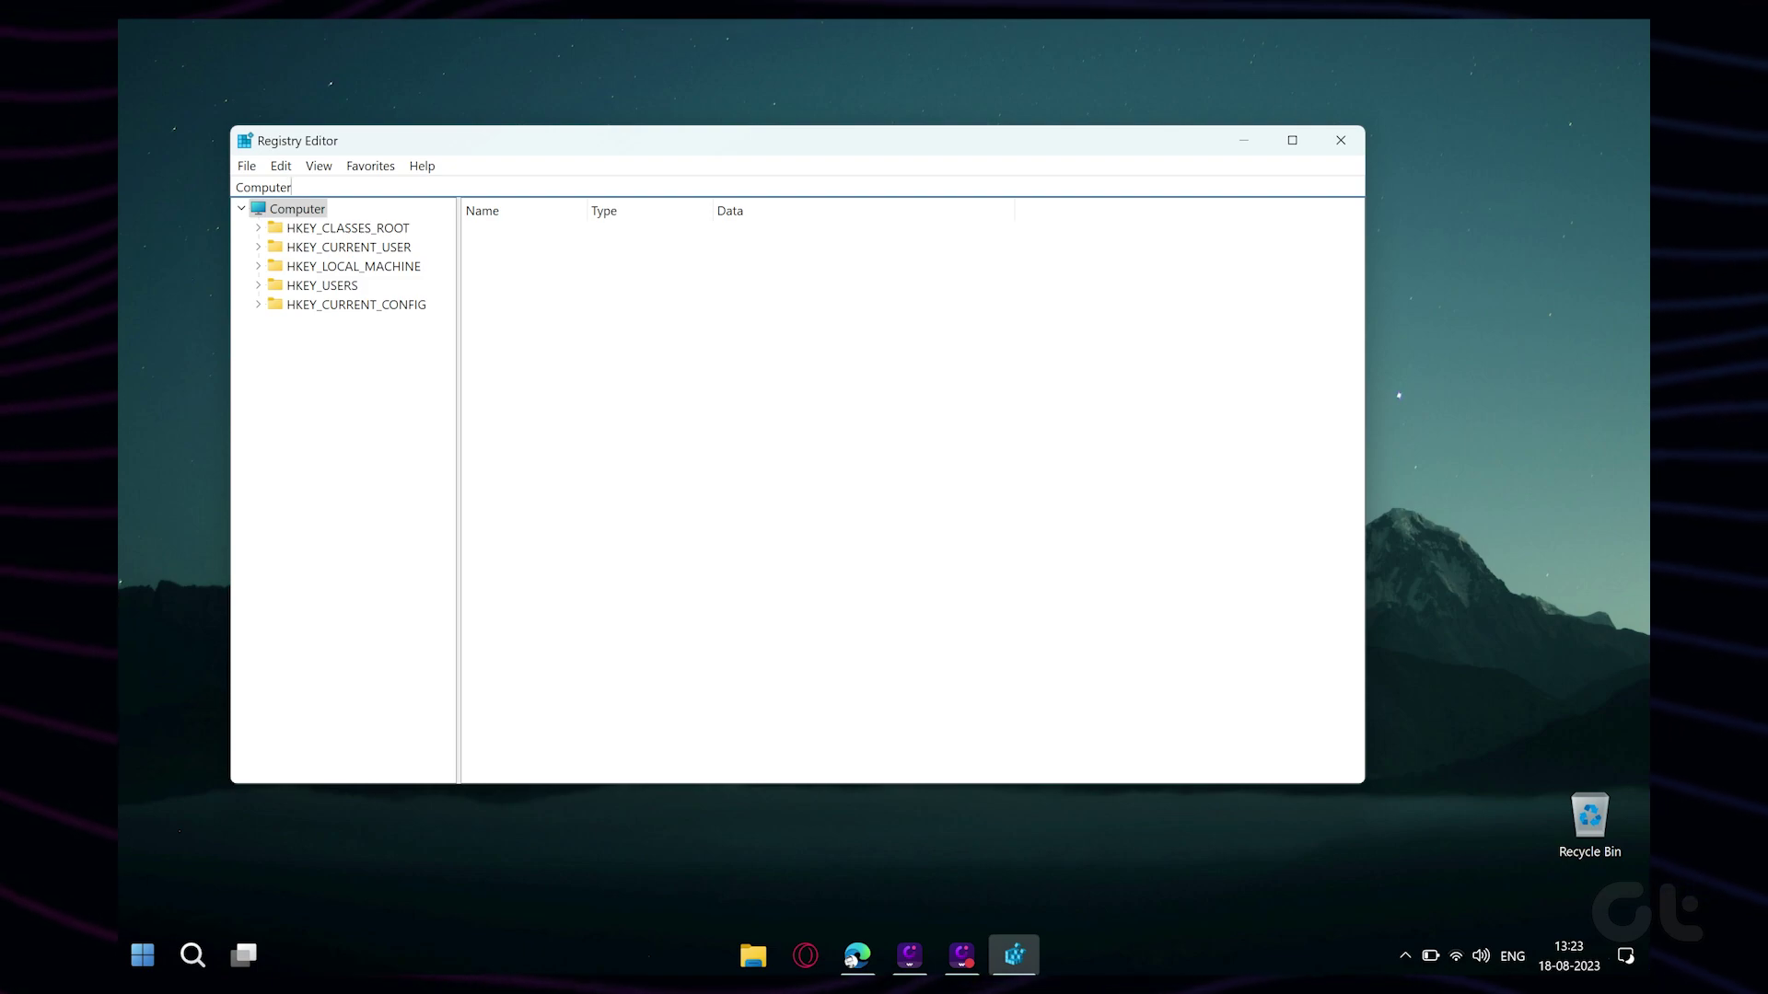
Navigate to HKEY_CURRENT_USER\...\Explorer\Ribbon and delete its QatItems value
key(ctrl+a)
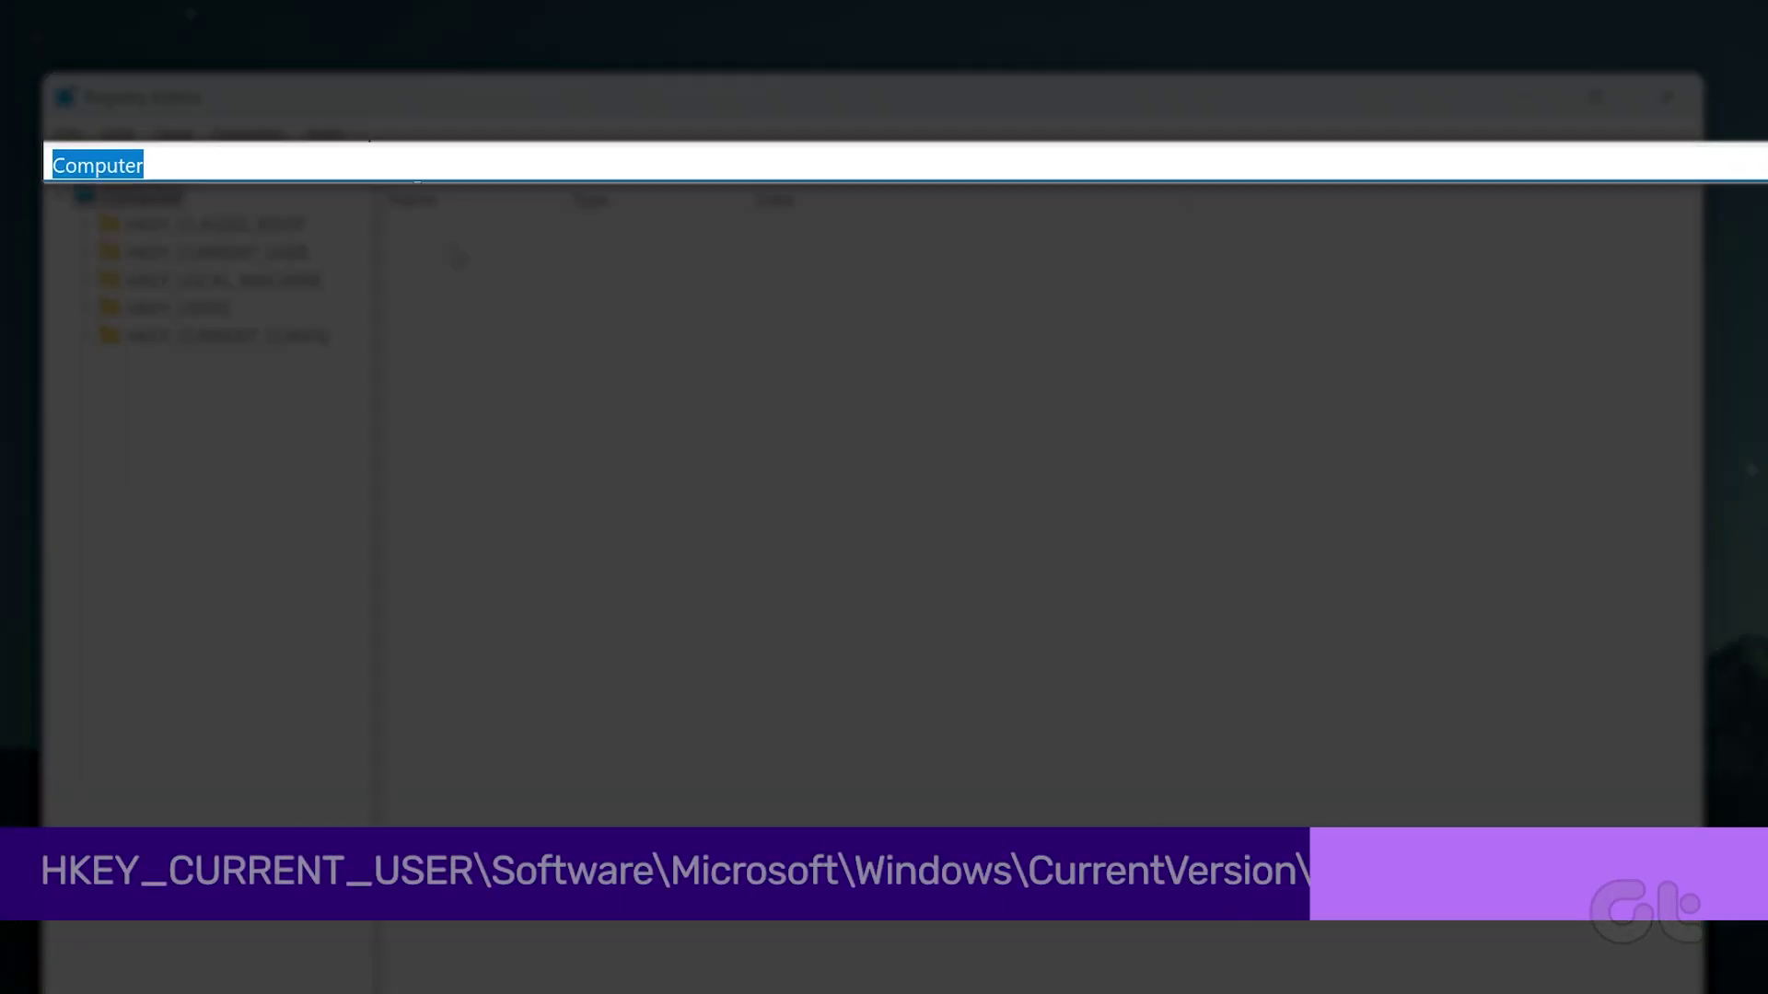
text(HKEY_CURRENT_USER\Software\Microsoft\Windows\CurrentVersion\Explorer\Ribbon)
key(Return)
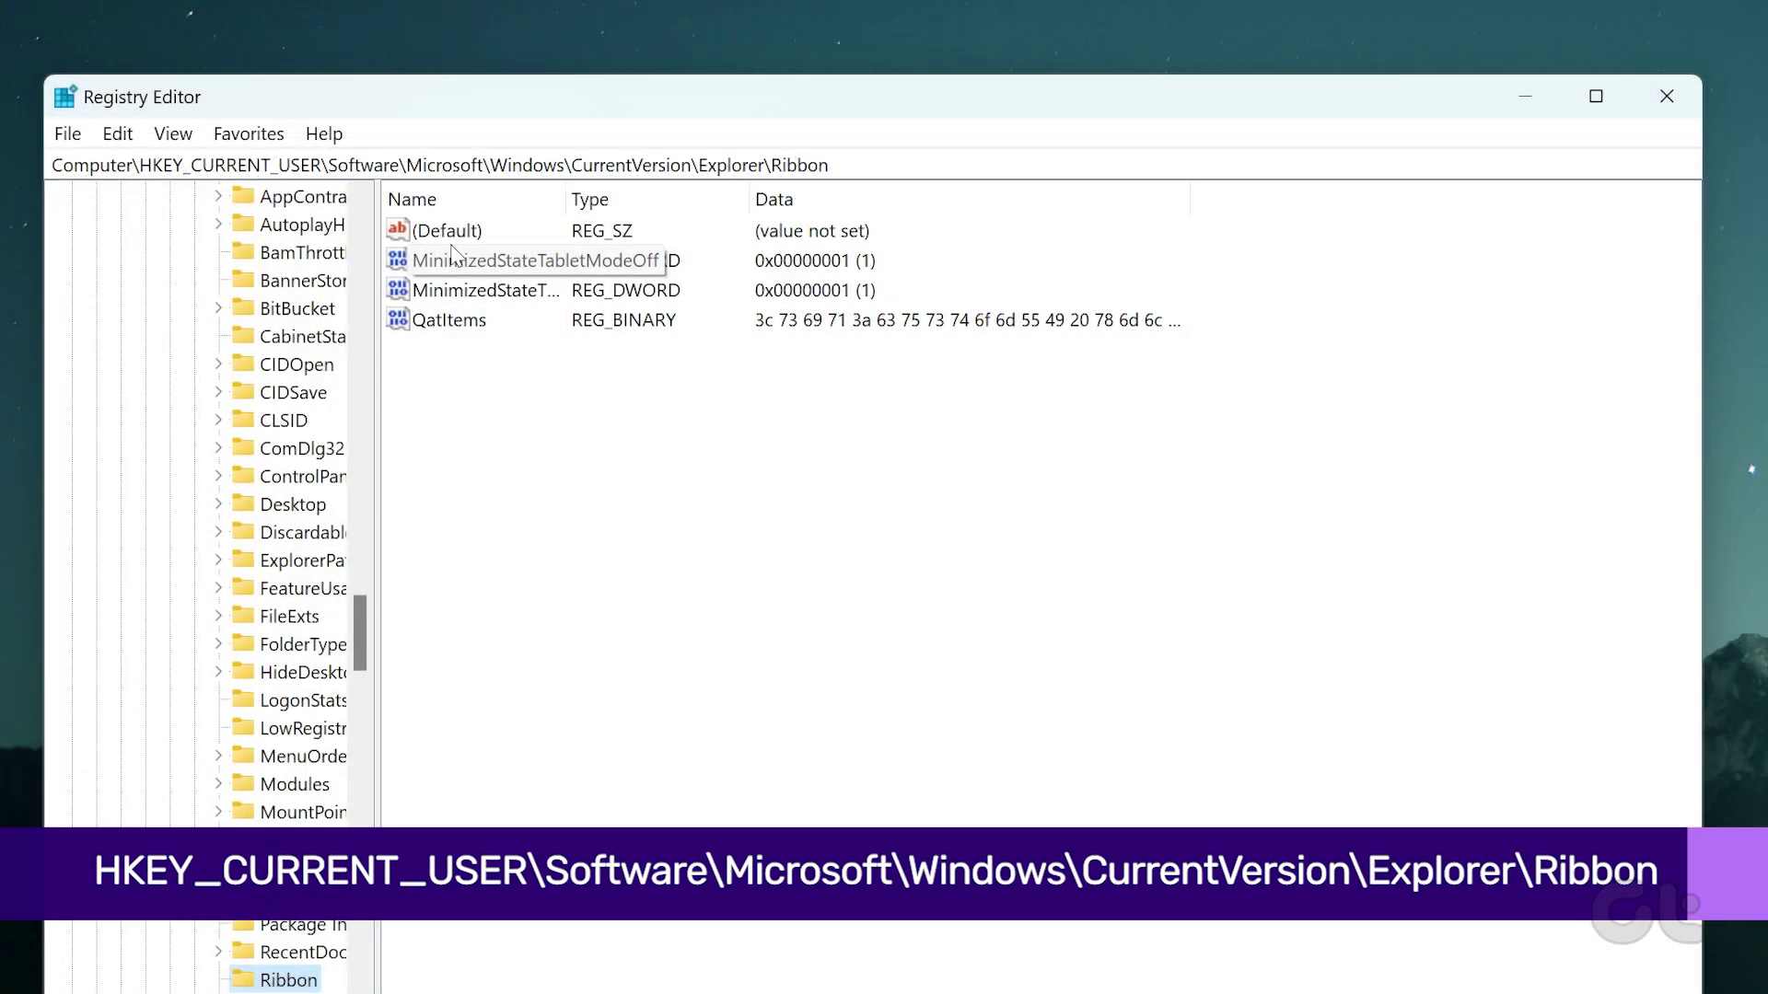
scroll(478, 322, down, 9)
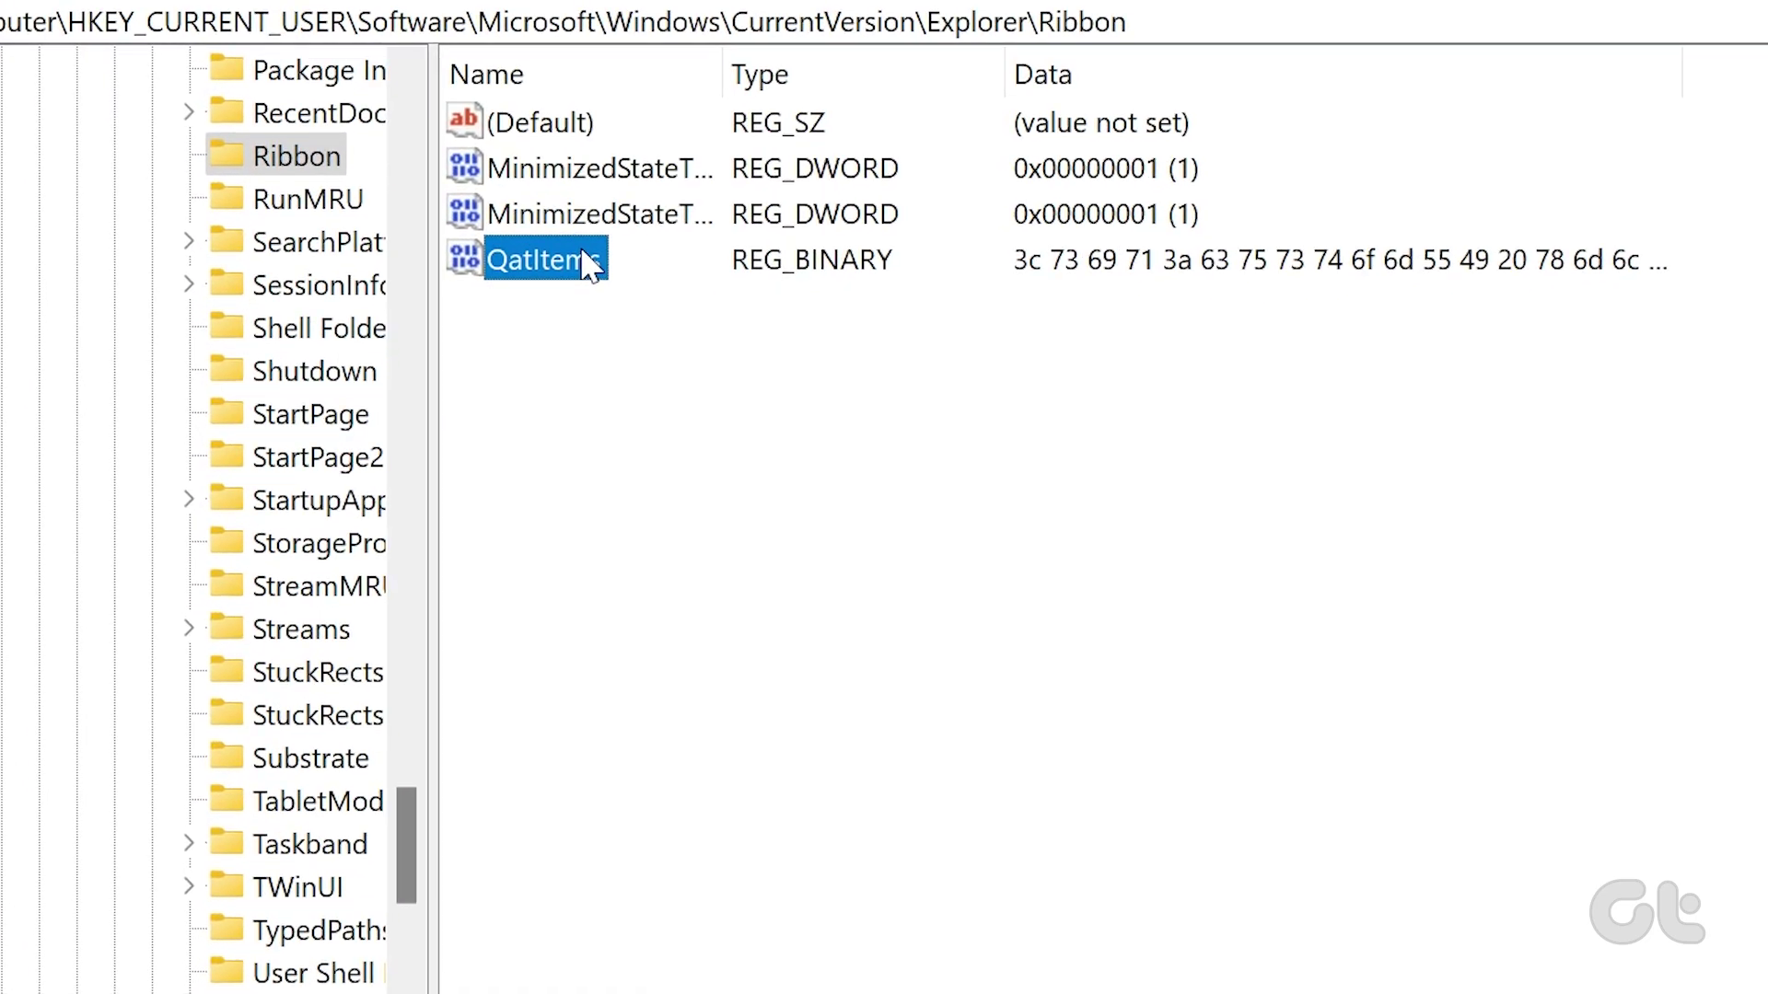
right_click(589, 267)
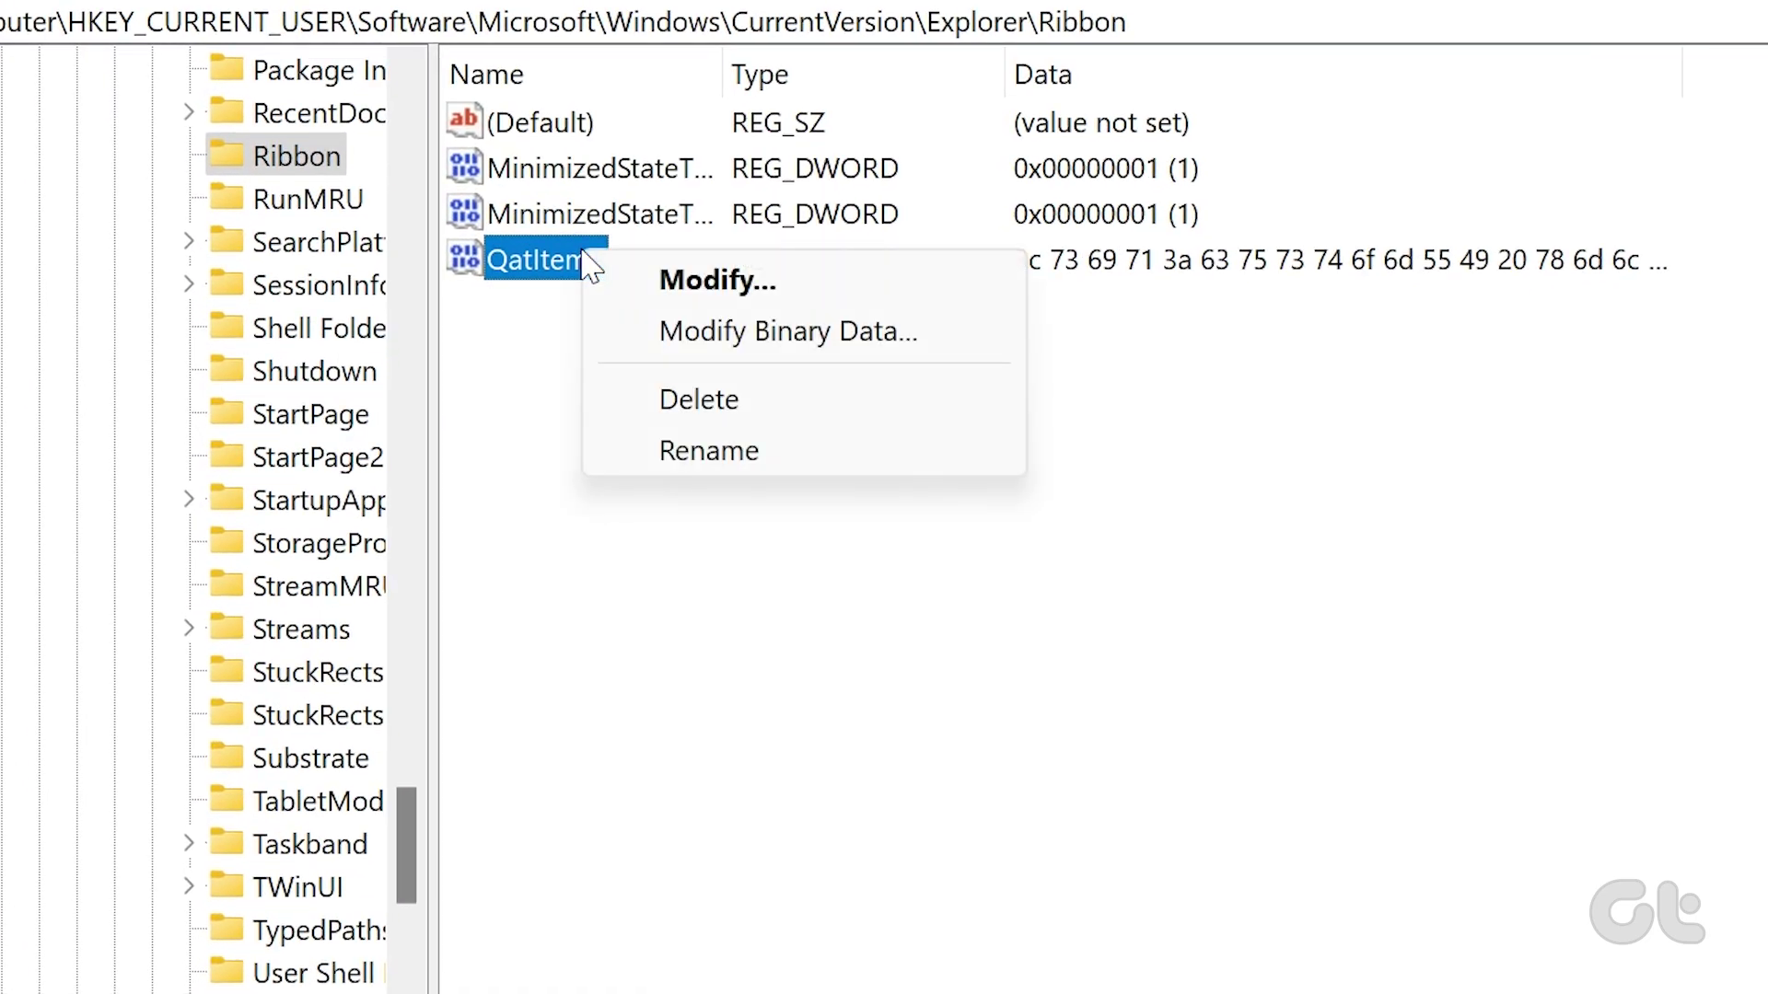
click(721, 403)
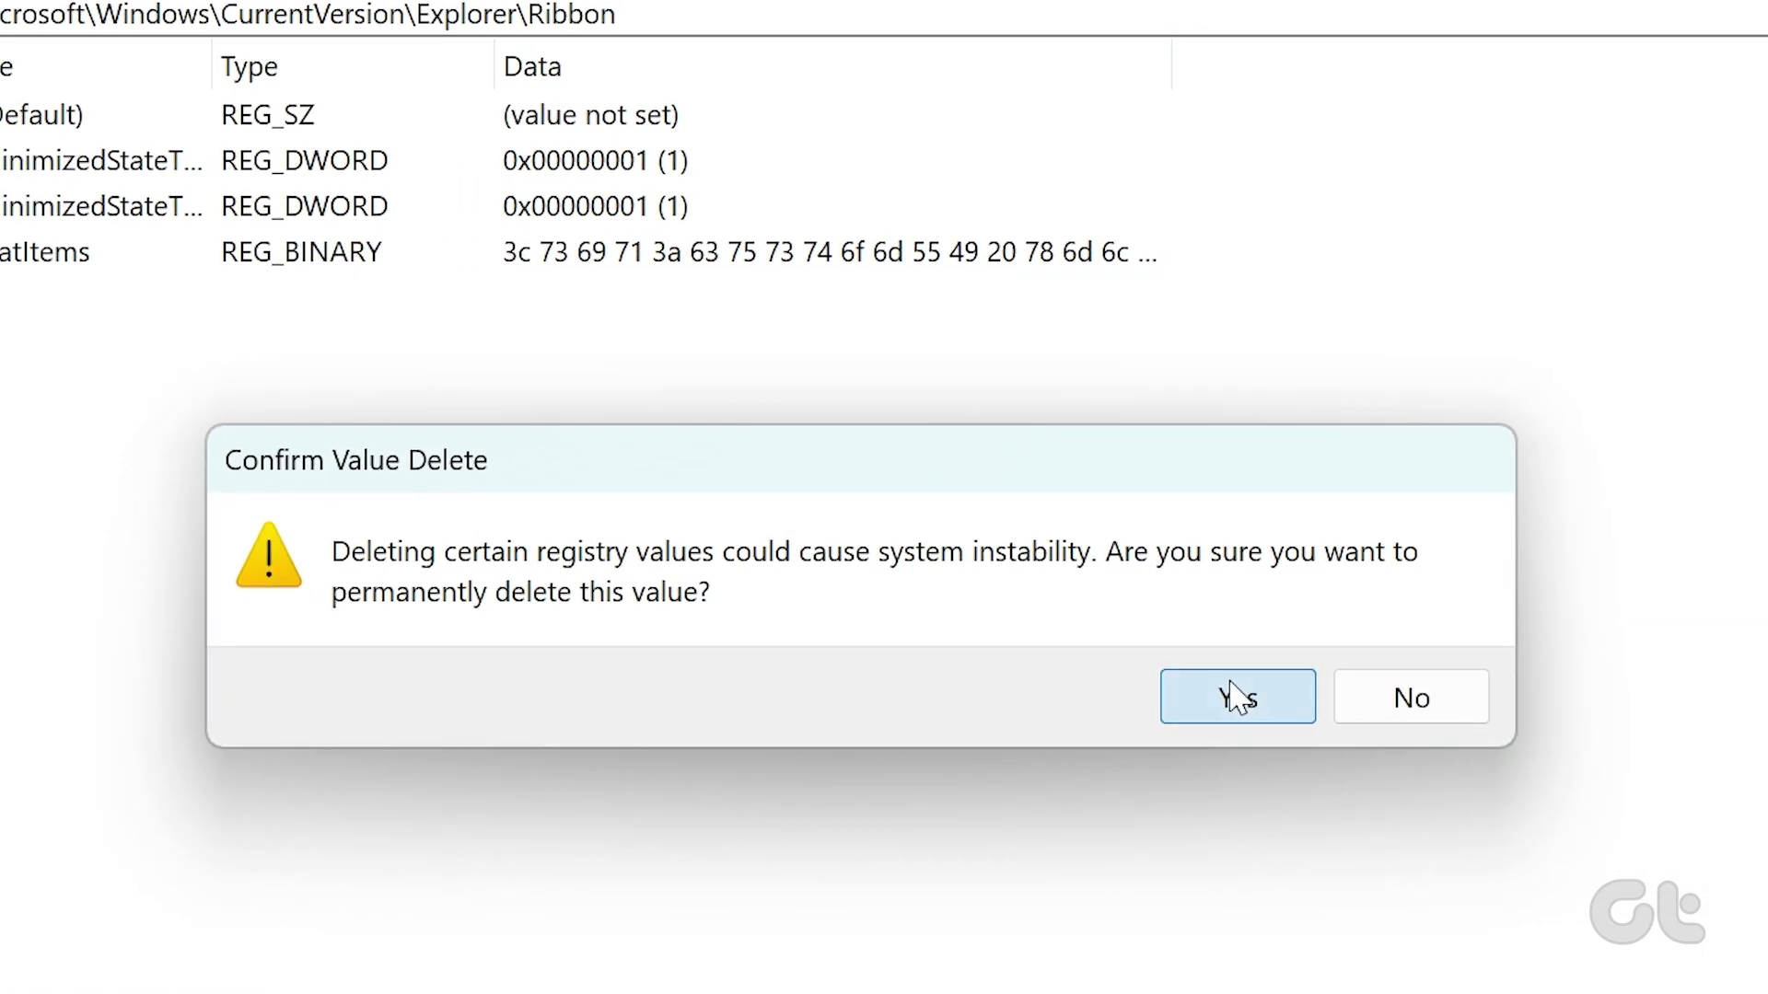
click(1237, 698)
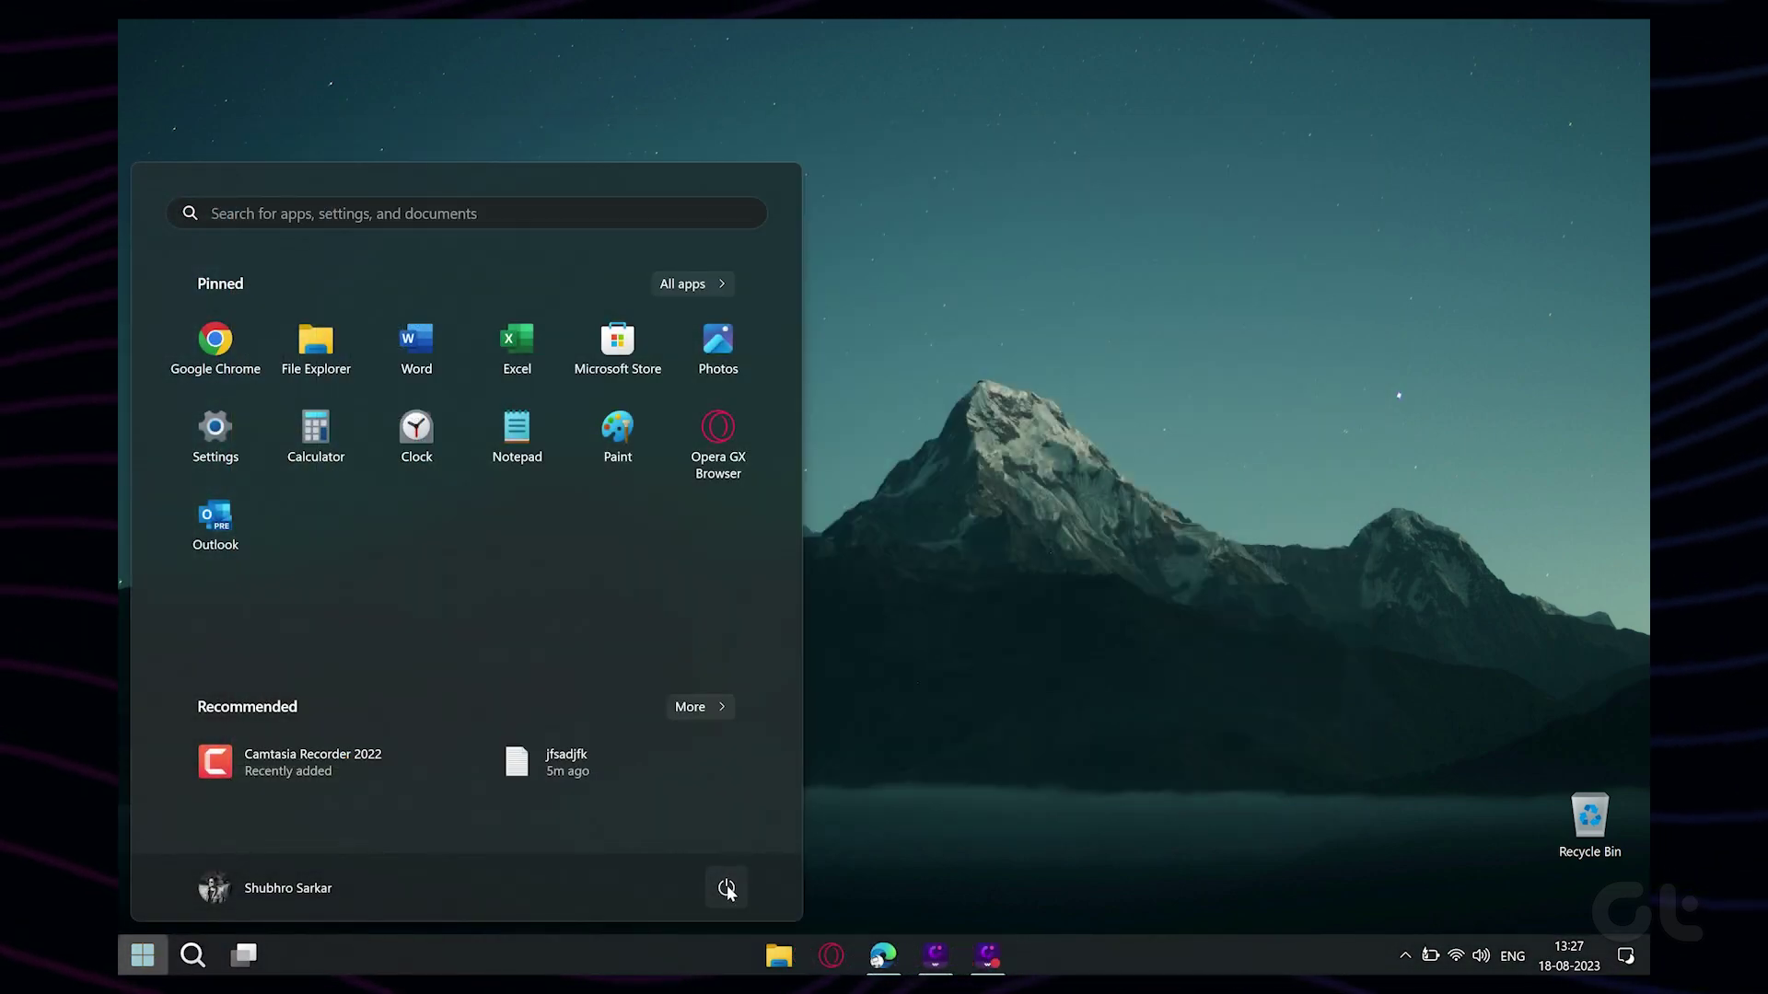
Bring up the Start menu power options to restart the PC
click(727, 888)
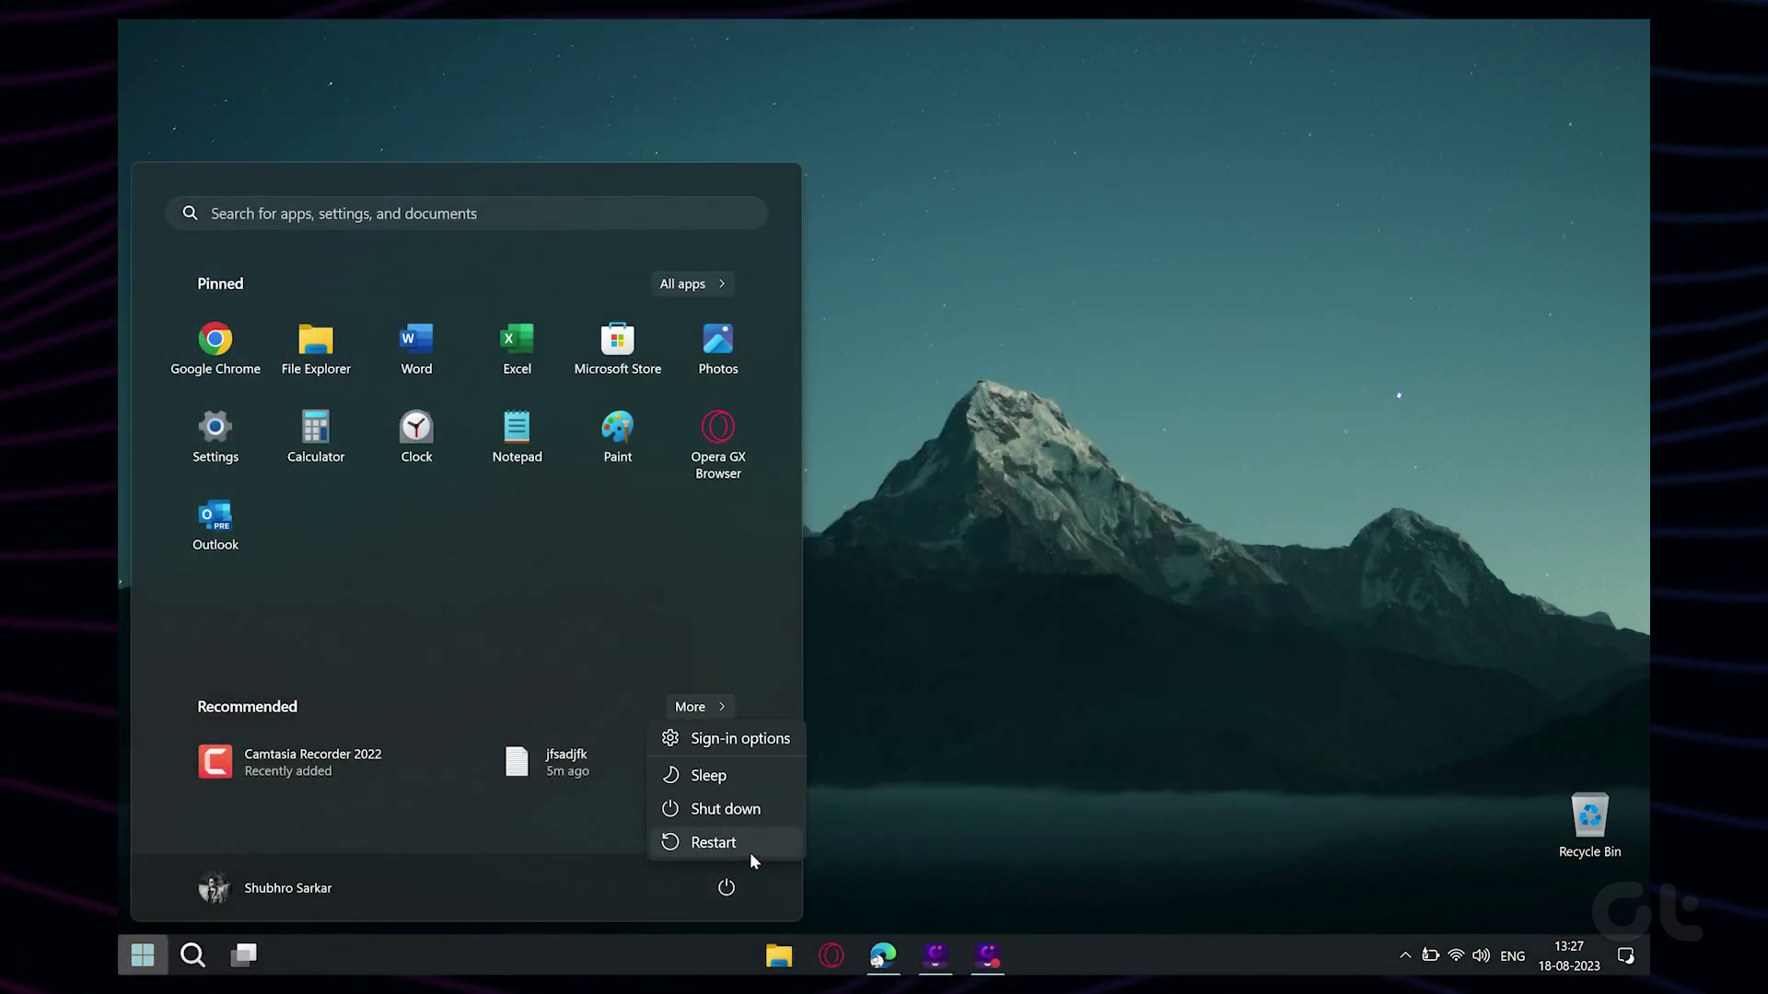